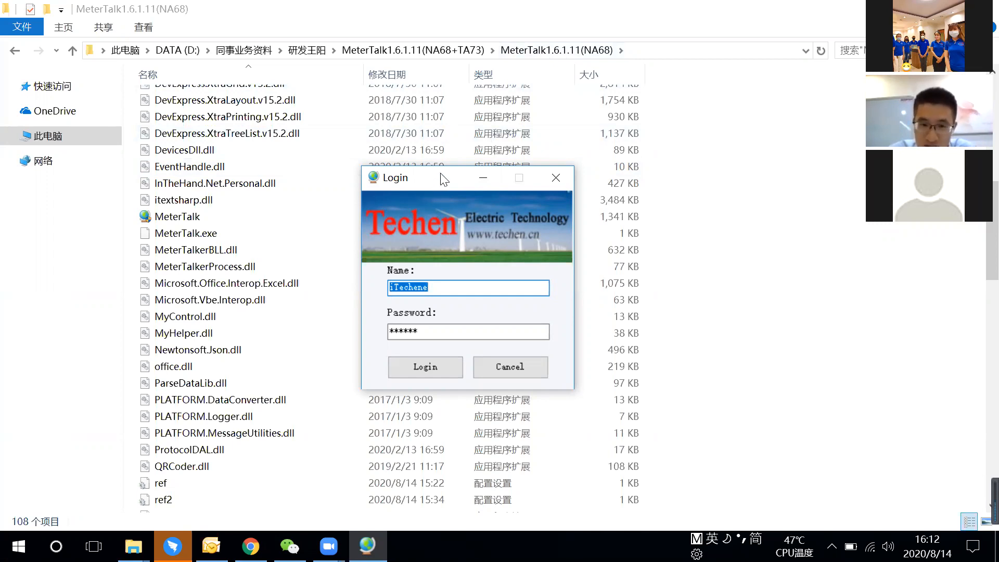
Log in to MeterTalk with the prefilled name and password.
{"action": "left_click_drag", "start_coordinate": [450, 177], "coordinate": [450, 166]}
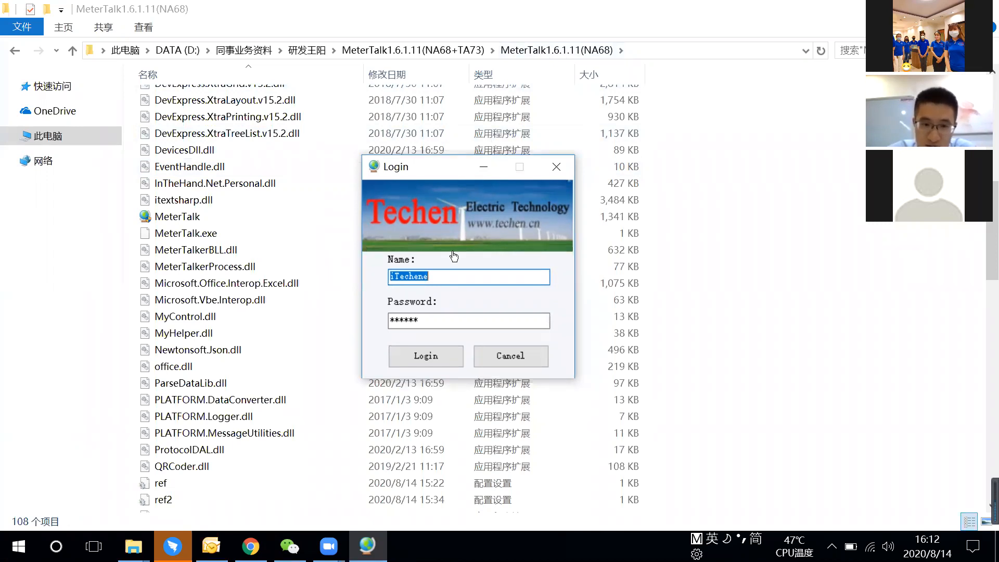
{"action": "left_click", "coordinate": [427, 359]}
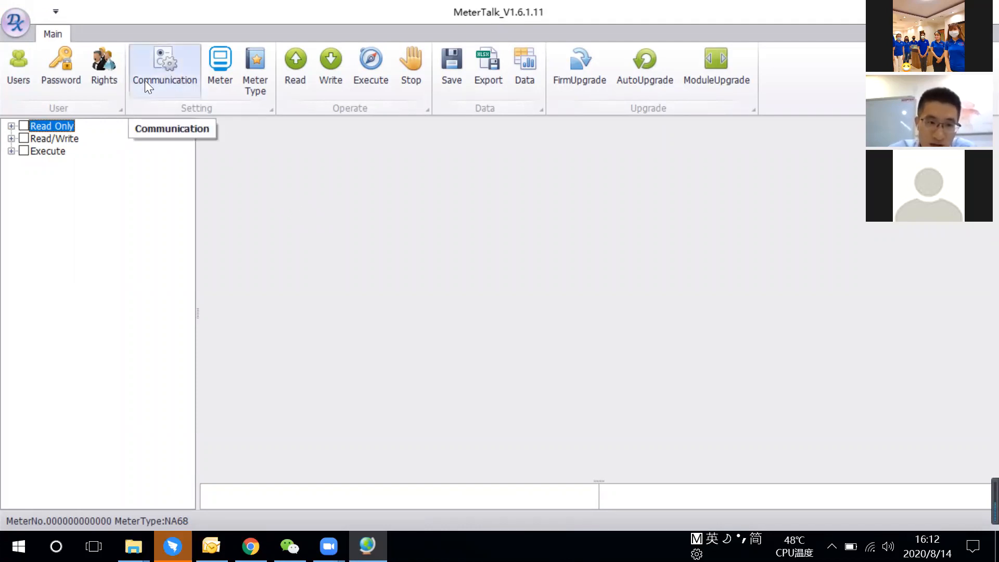
Choose COM4 as the communication port and save the communication settings.
{"action": "left_click", "coordinate": [166, 71]}
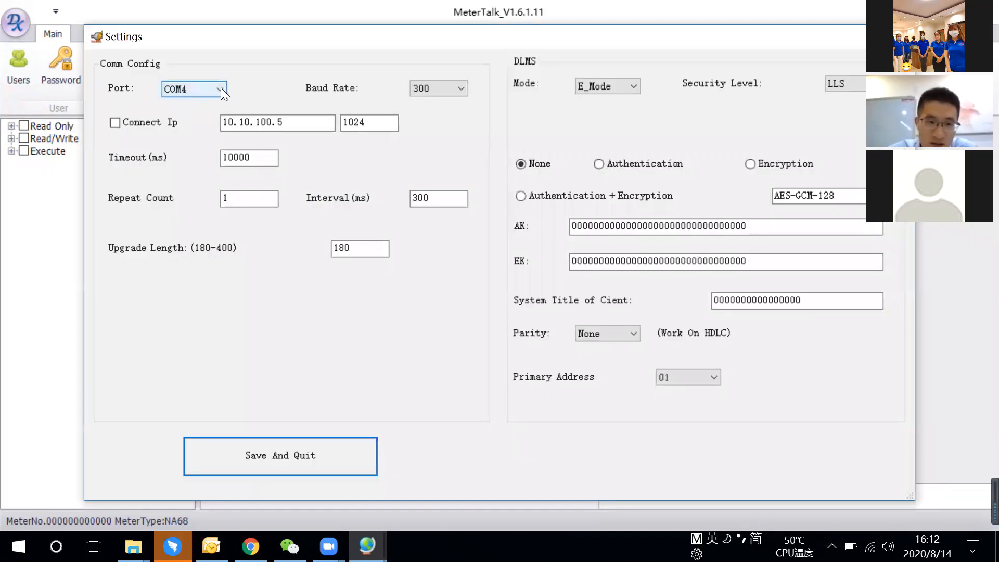
{"action": "left_click", "coordinate": [221, 87]}
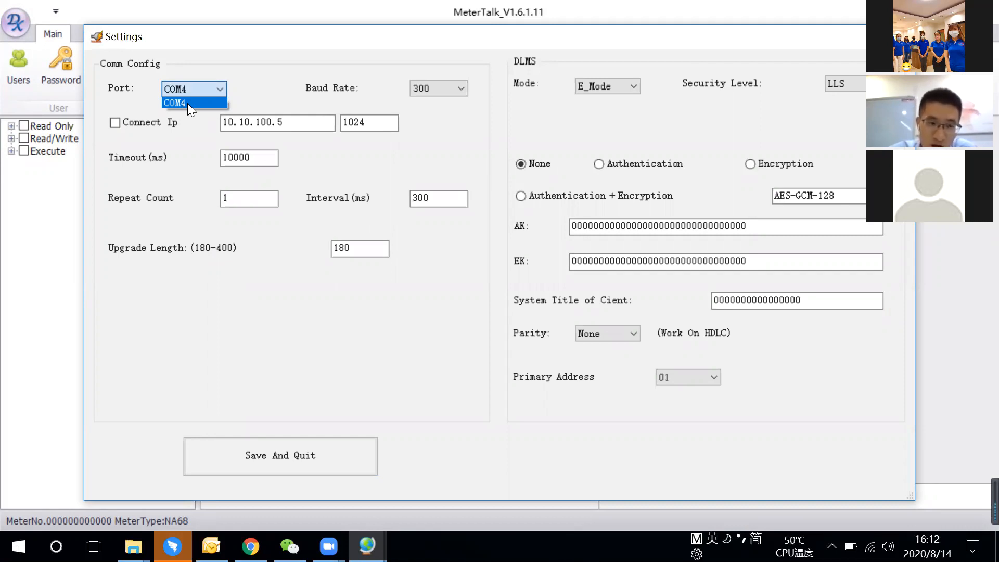
{"action": "left_click", "coordinate": [187, 103]}
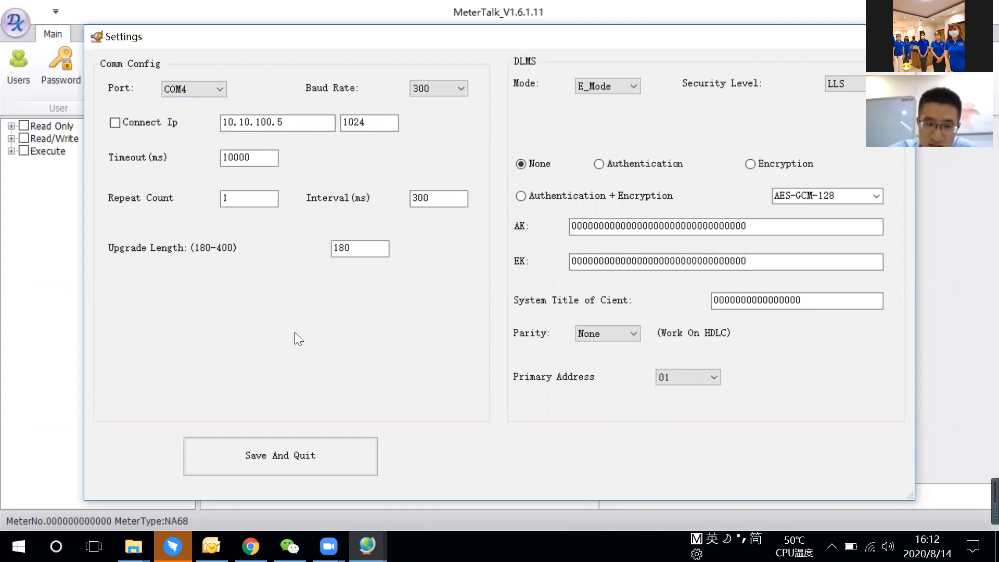
{"action": "left_click", "coordinate": [279, 456]}
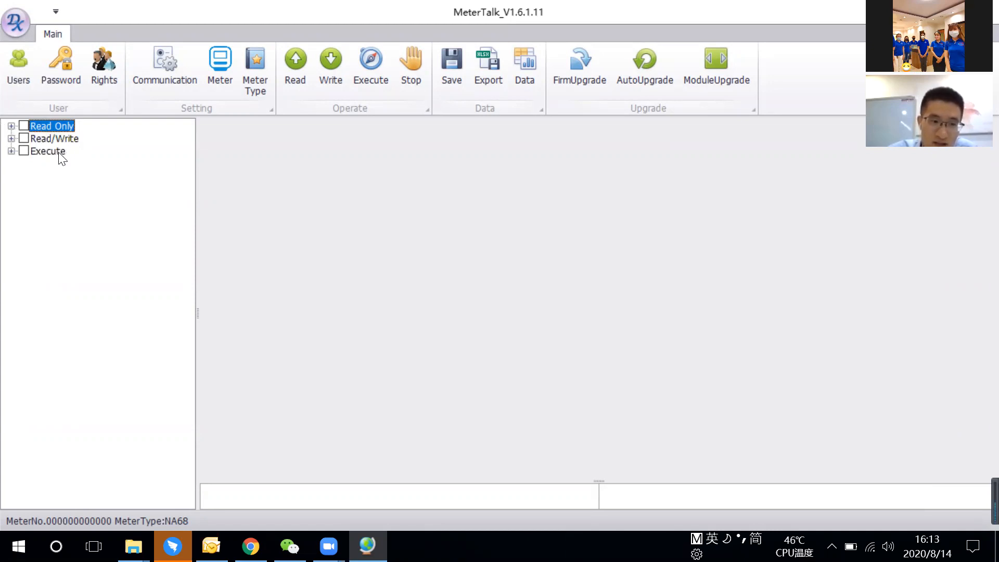
Expand the Read Only group's Energy category down to the Current month item, leaving all Energy items unselected.
{"action": "left_click", "coordinate": [11, 126]}
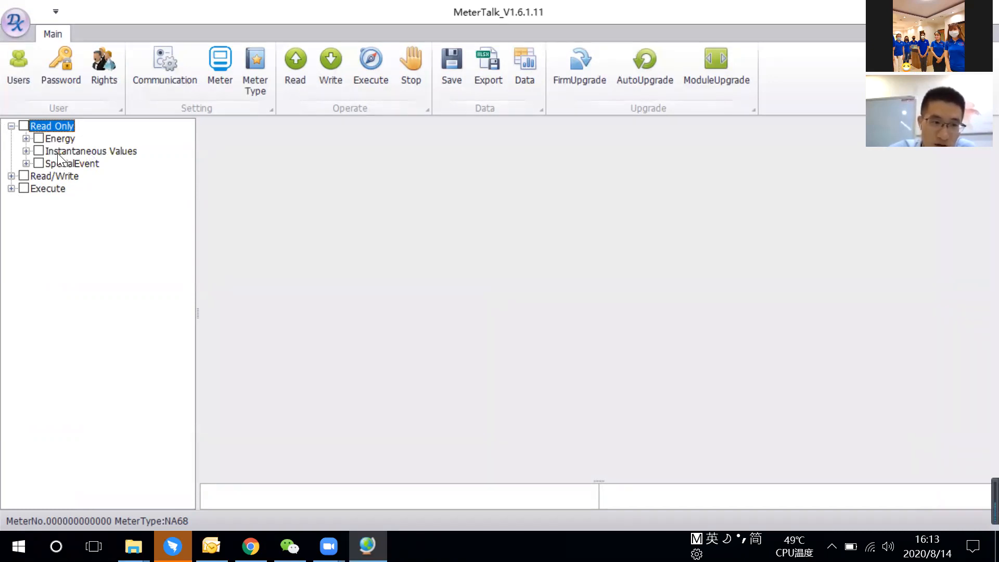
{"action": "left_click", "coordinate": [26, 139]}
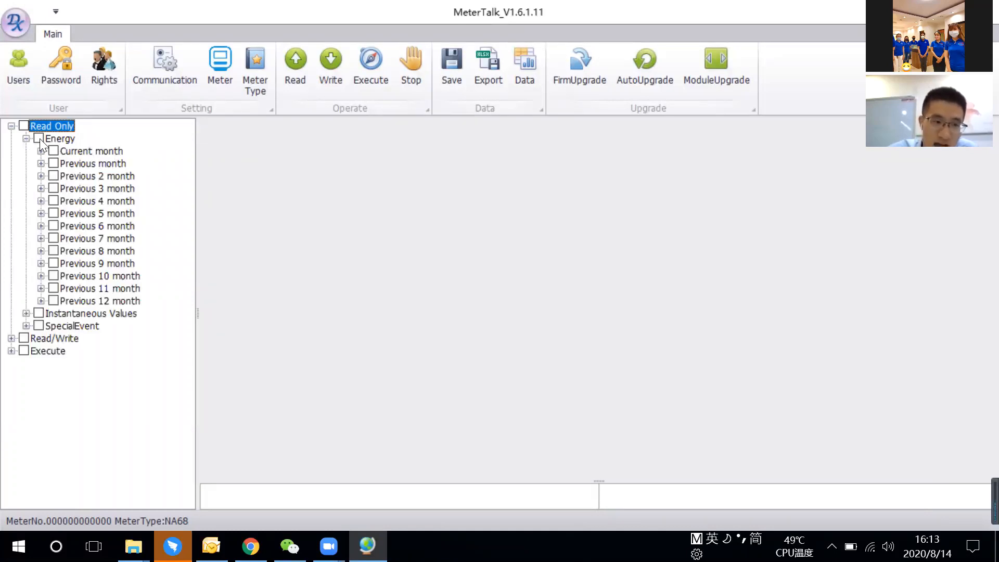
{"action": "left_click", "coordinate": [38, 138]}
{"action": "left_click", "coordinate": [38, 139]}
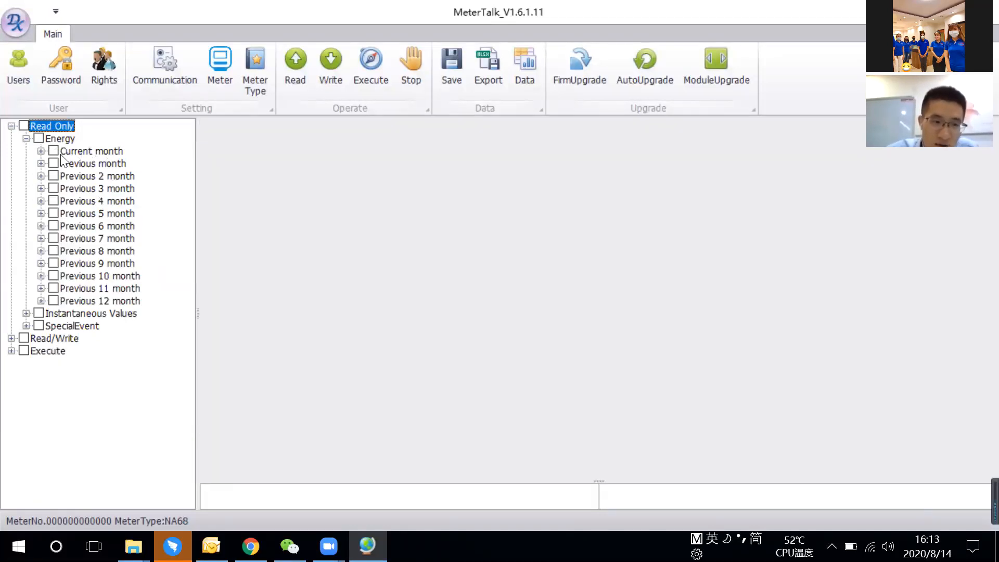
{"action": "left_click", "coordinate": [41, 151]}
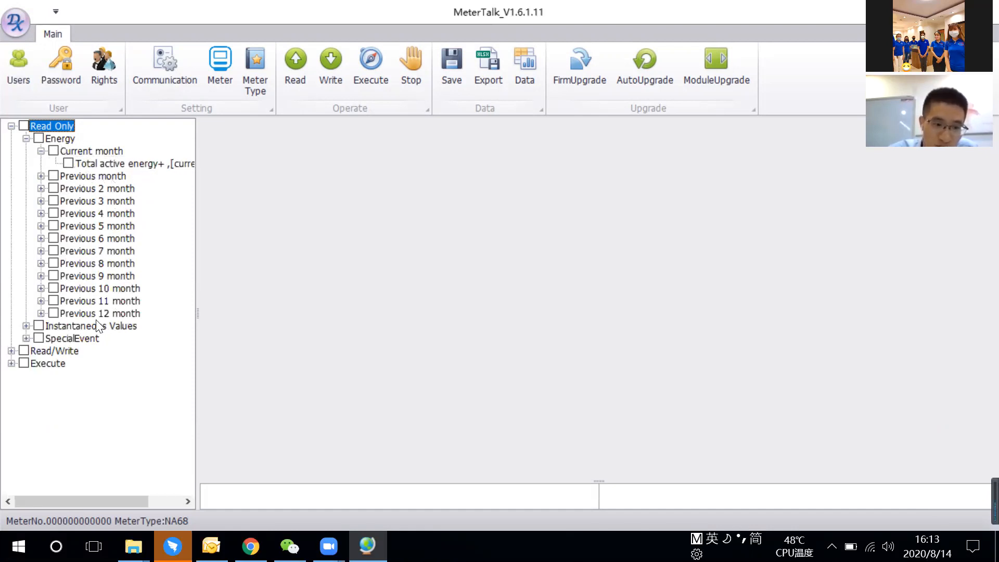
{"action": "left_click", "coordinate": [38, 138]}
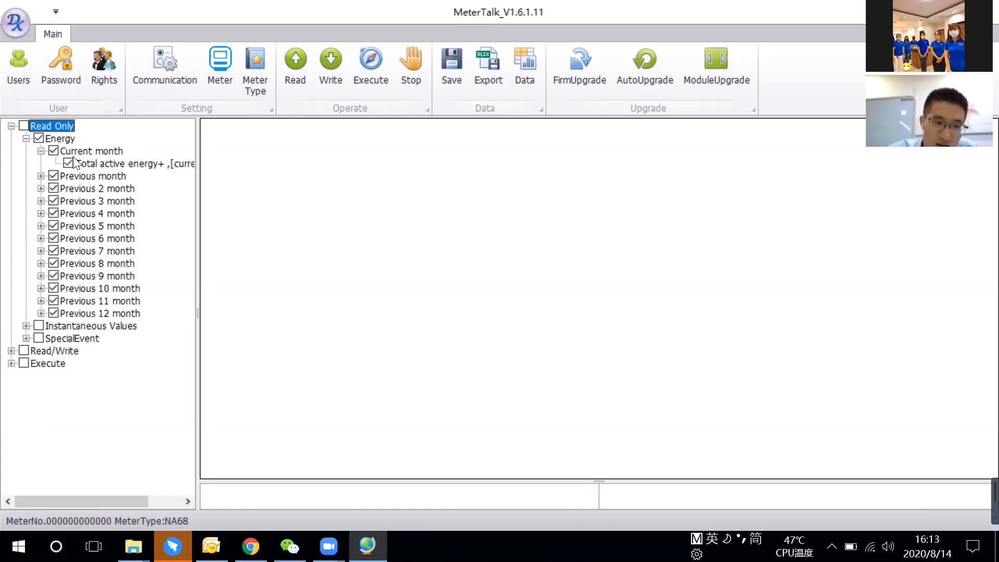
{"action": "left_click", "coordinate": [39, 138]}
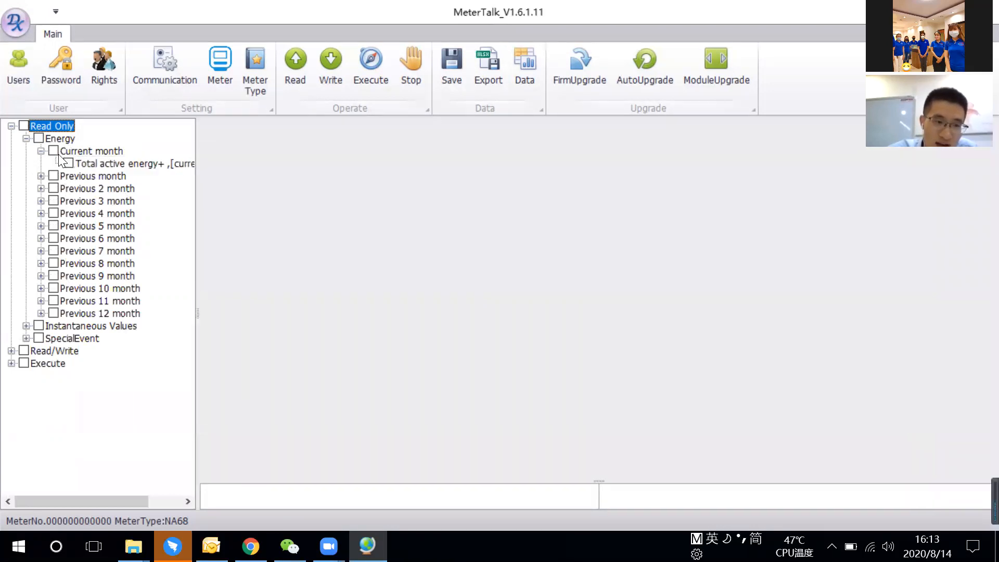
Select the total active energy of the current month and the previous month, and read both from the meter.
{"action": "left_click", "coordinate": [68, 163]}
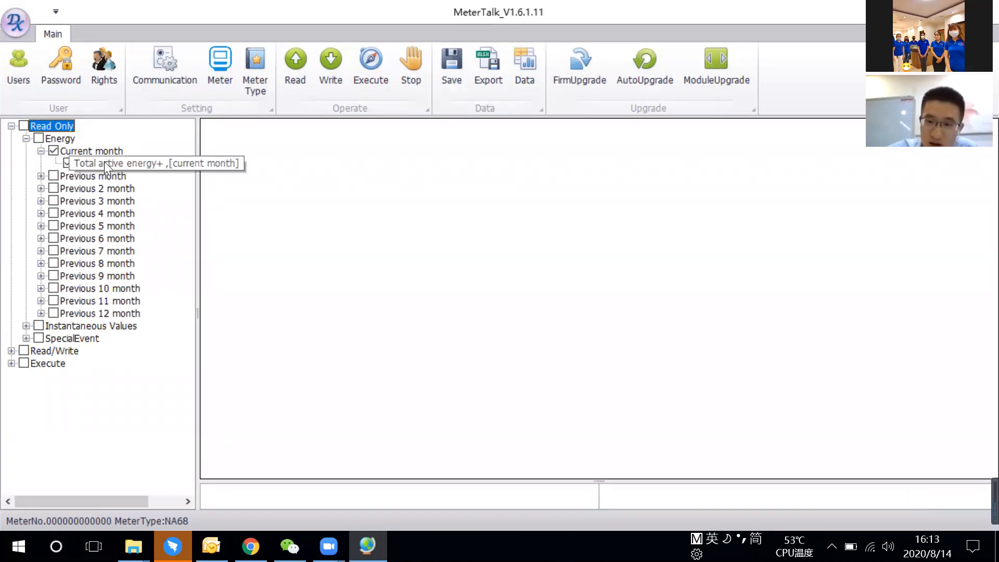
{"action": "left_click", "coordinate": [54, 151]}
{"action": "left_click", "coordinate": [55, 151]}
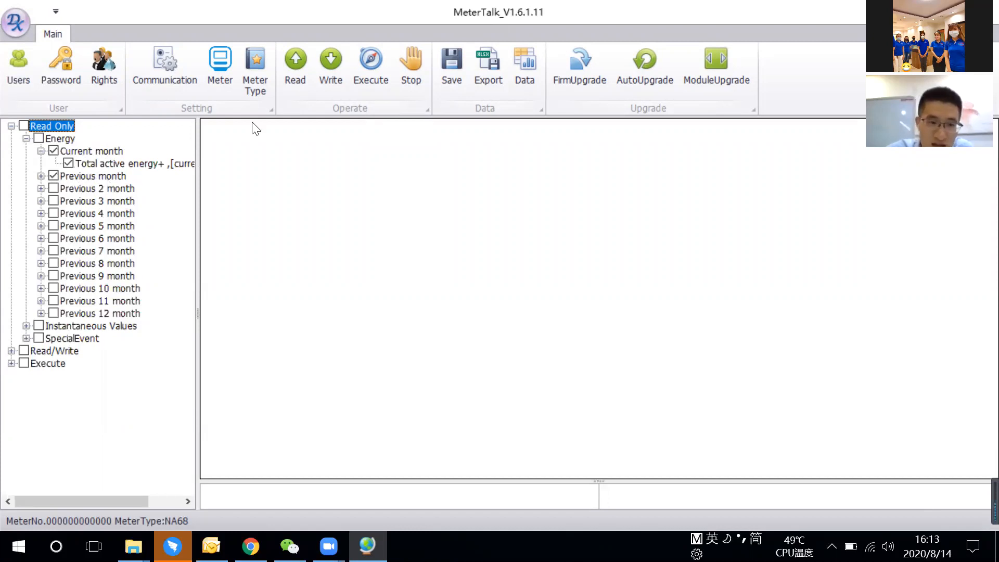
{"action": "left_click", "coordinate": [294, 60]}
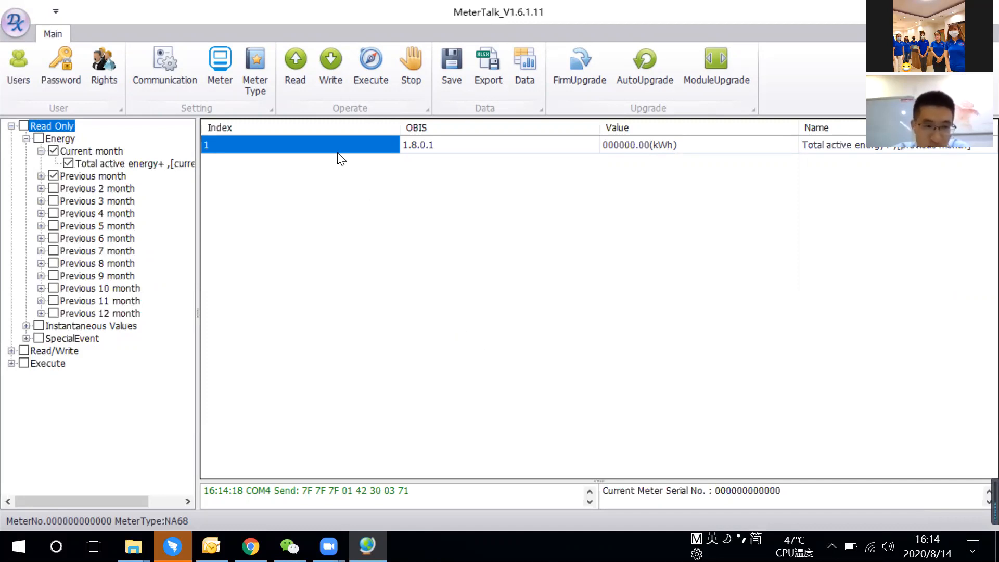
{"action": "left_click", "coordinate": [299, 57]}
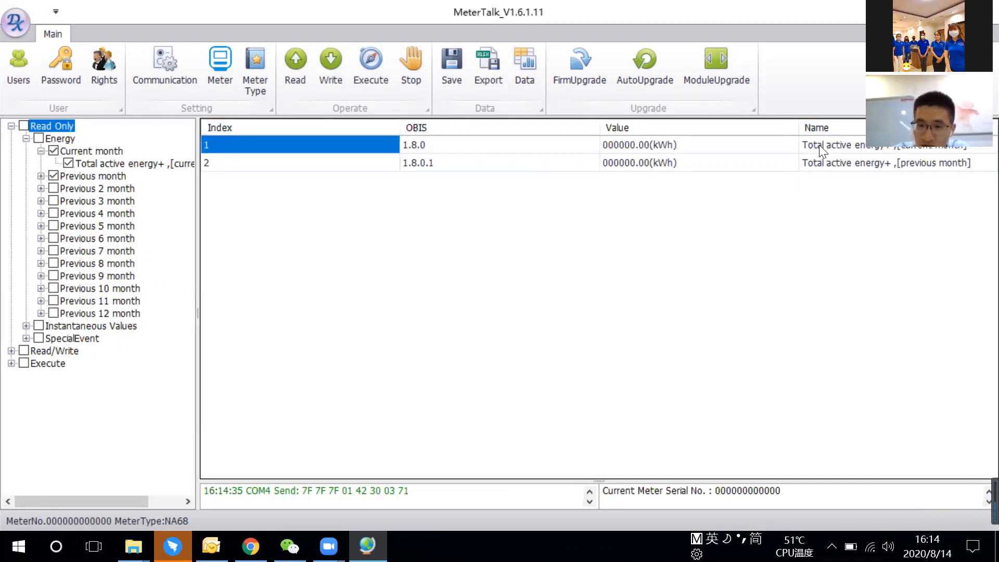
Examine the values and names of the current-month and previous-month energy records in the results table.
{"action": "left_click", "coordinate": [806, 162]}
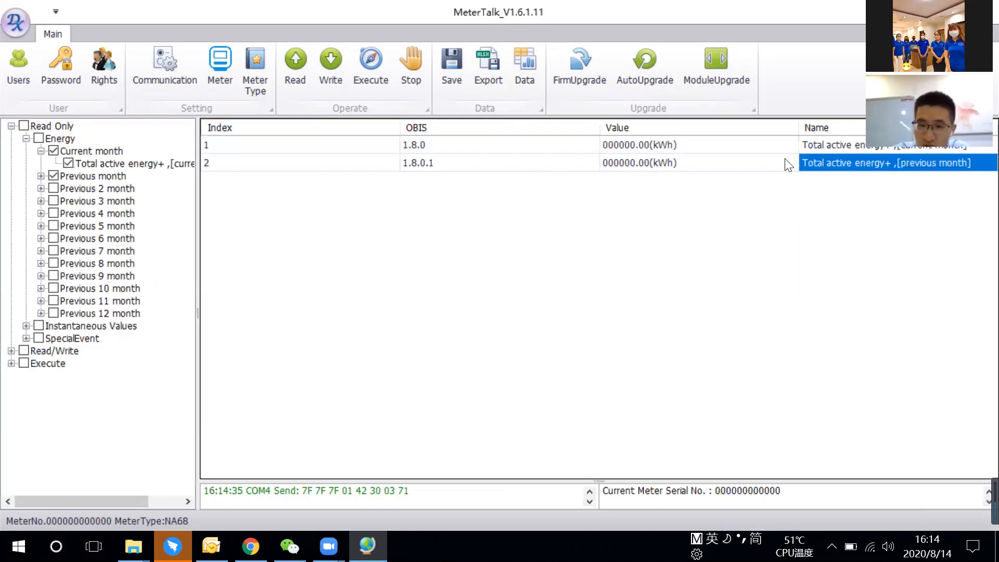
{"action": "left_click", "coordinate": [639, 146]}
{"action": "left_click", "coordinate": [619, 127]}
{"action": "left_click", "coordinate": [633, 160]}
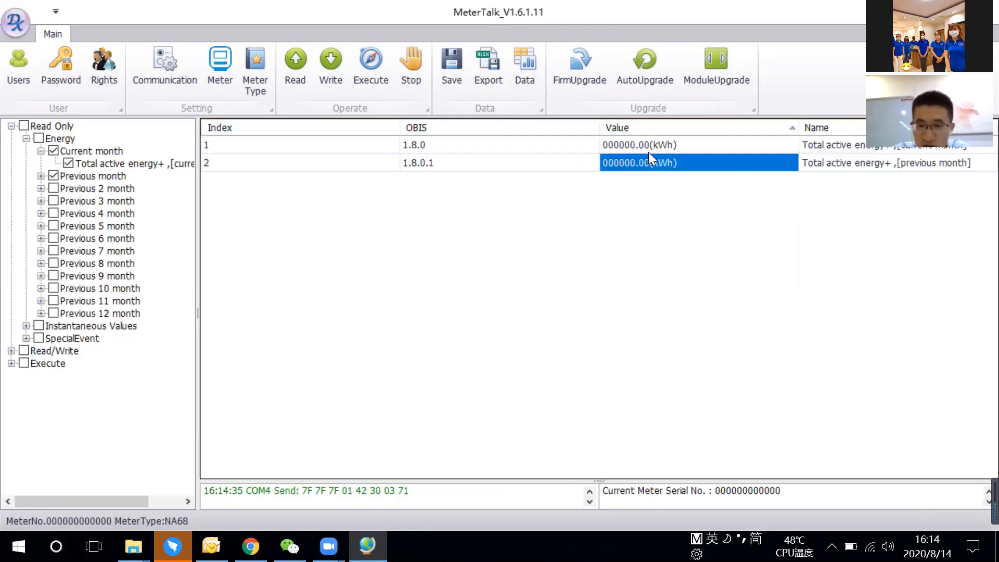
{"action": "left_click", "coordinate": [655, 143]}
{"action": "left_click", "coordinate": [649, 161]}
{"action": "left_click", "coordinate": [660, 145]}
{"action": "left_click", "coordinate": [923, 150]}
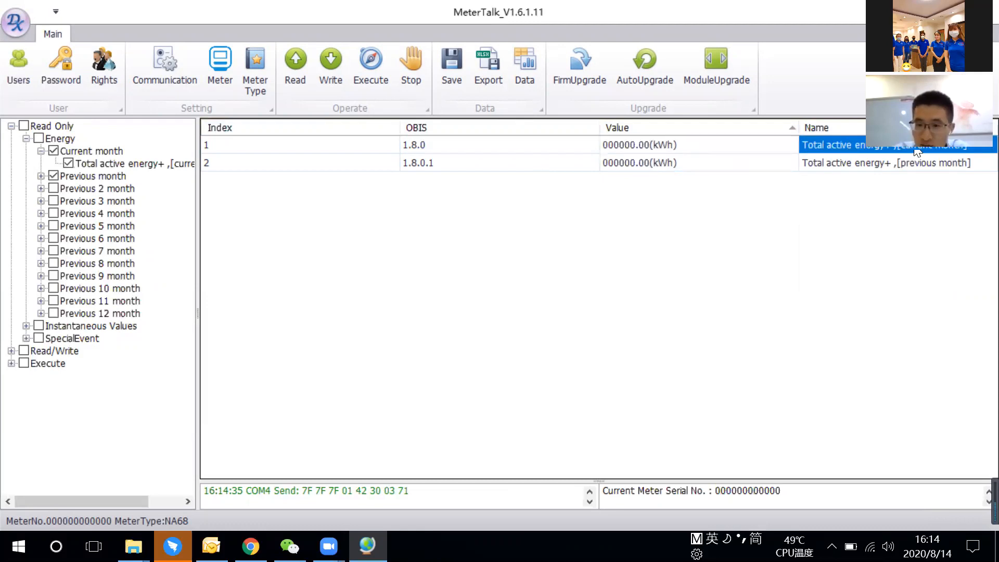
{"action": "left_click", "coordinate": [946, 164]}
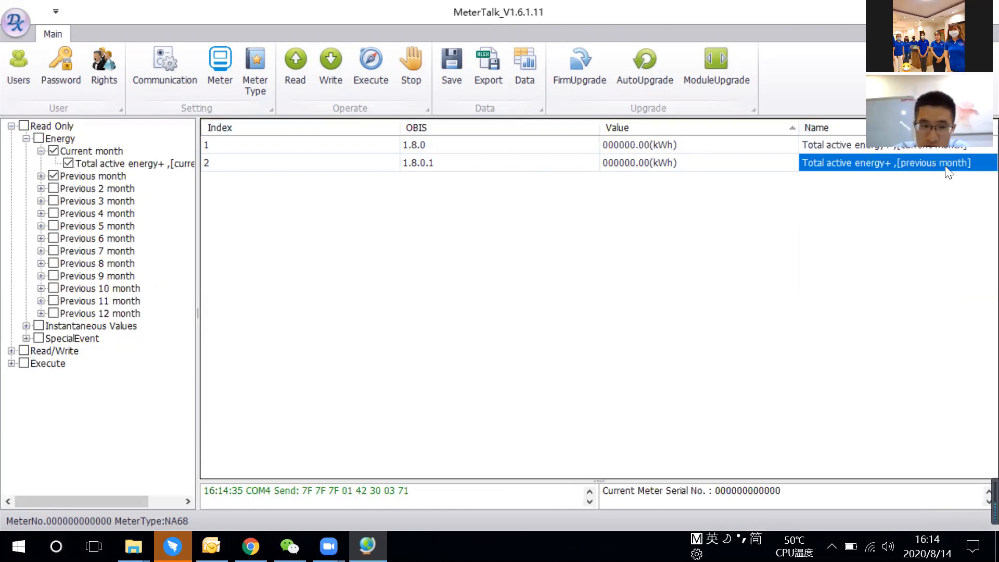
Deselect the current and previous month energy items, then expand Instantaneous Values and go through its entries down to Frequency.
{"action": "left_click", "coordinate": [53, 151]}
{"action": "left_click", "coordinate": [56, 176]}
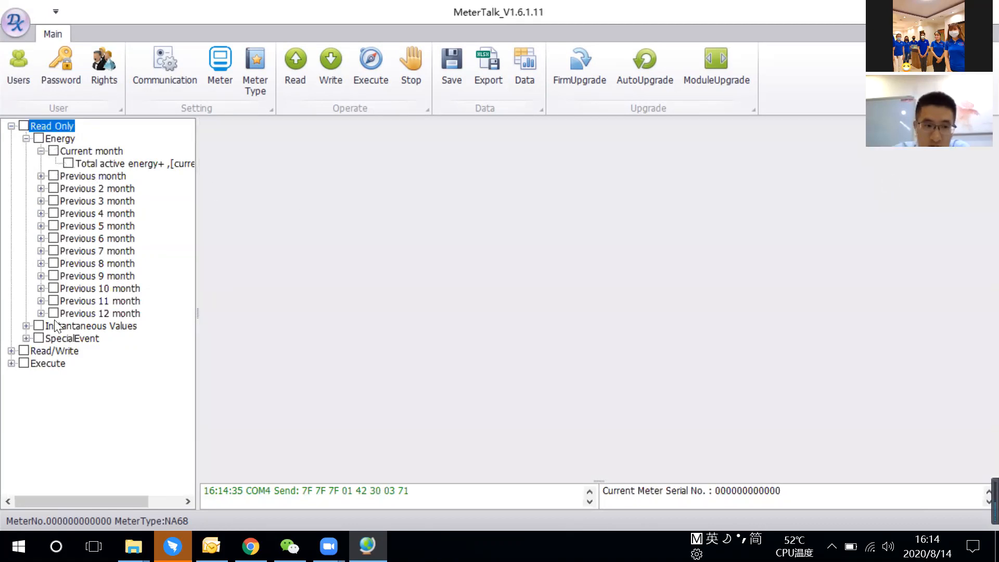
{"action": "left_click", "coordinate": [26, 326]}
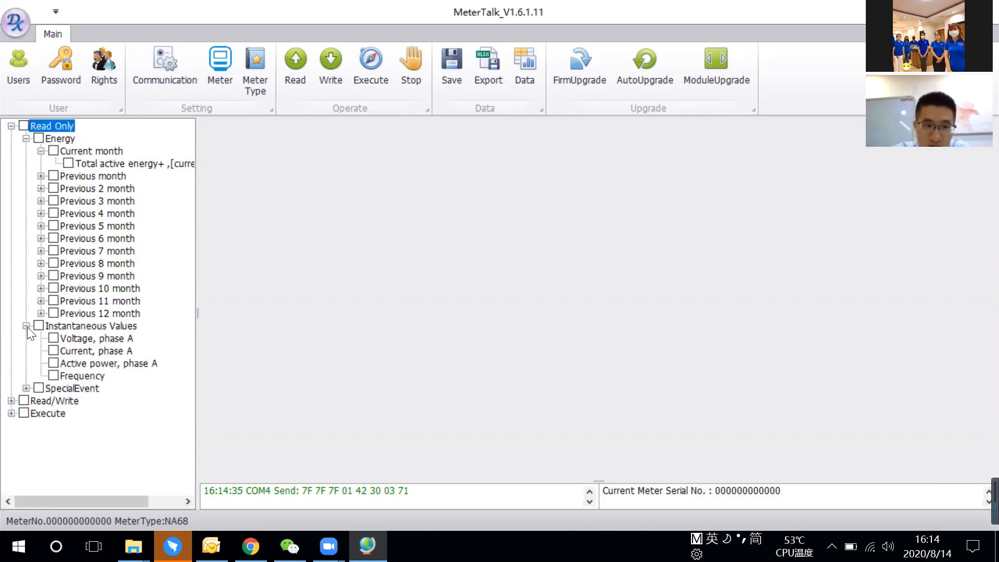
{"action": "left_click", "coordinate": [115, 324]}
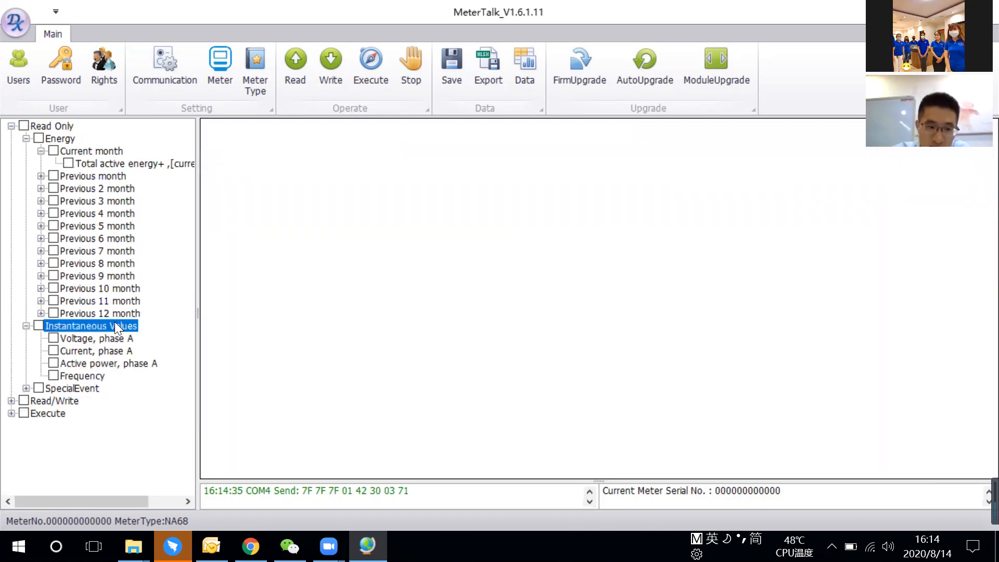
{"action": "key", "text": "Down"}
{"action": "key", "text": "Down"}
{"action": "key", "text": "Down"}
{"action": "key", "text": "Down"}
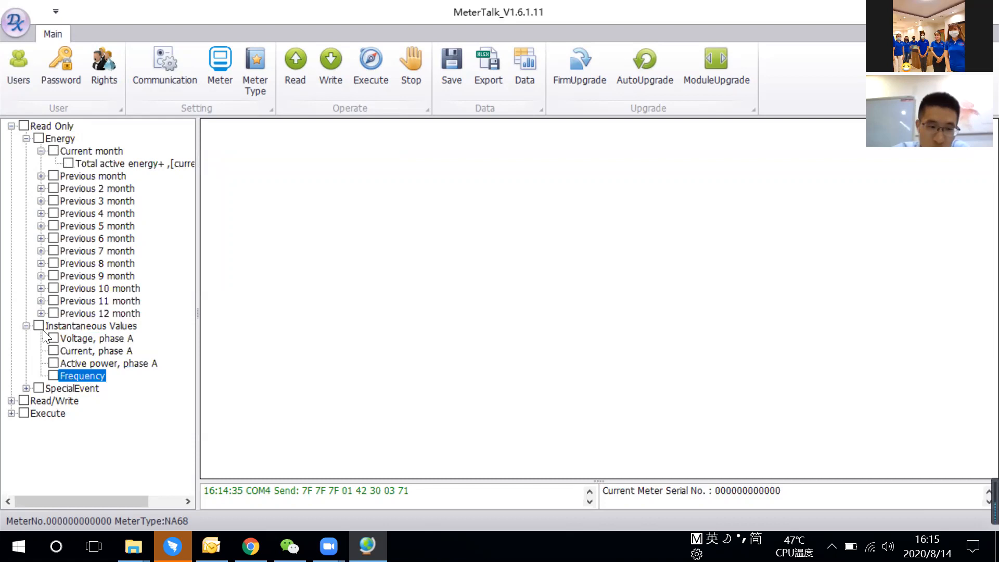
Read all Instantaneous Values from the meter and examine the voltage, current and active power readings.
{"action": "left_click", "coordinate": [39, 327]}
{"action": "left_click", "coordinate": [66, 339]}
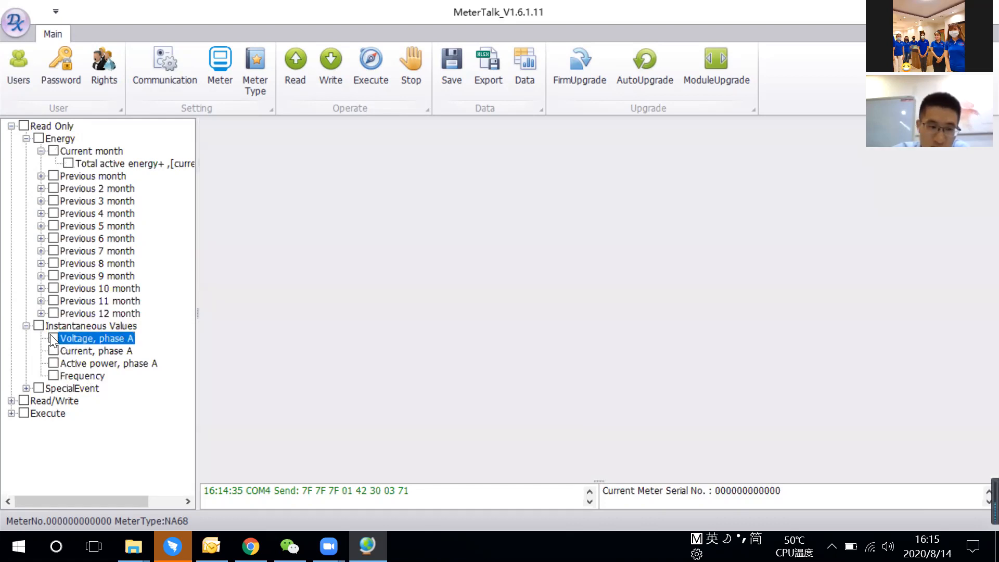
{"action": "left_click", "coordinate": [38, 326]}
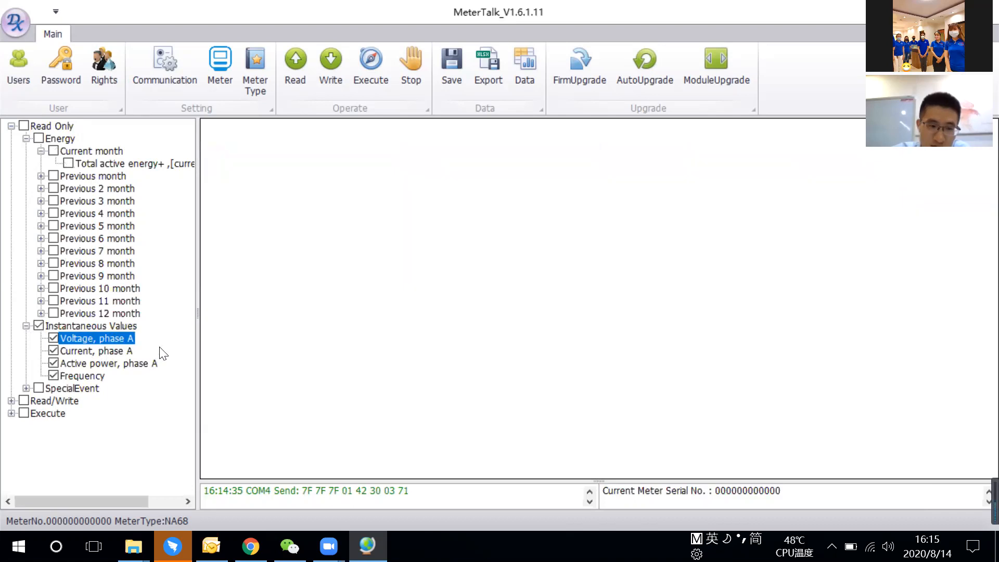
{"action": "left_click", "coordinate": [304, 80]}
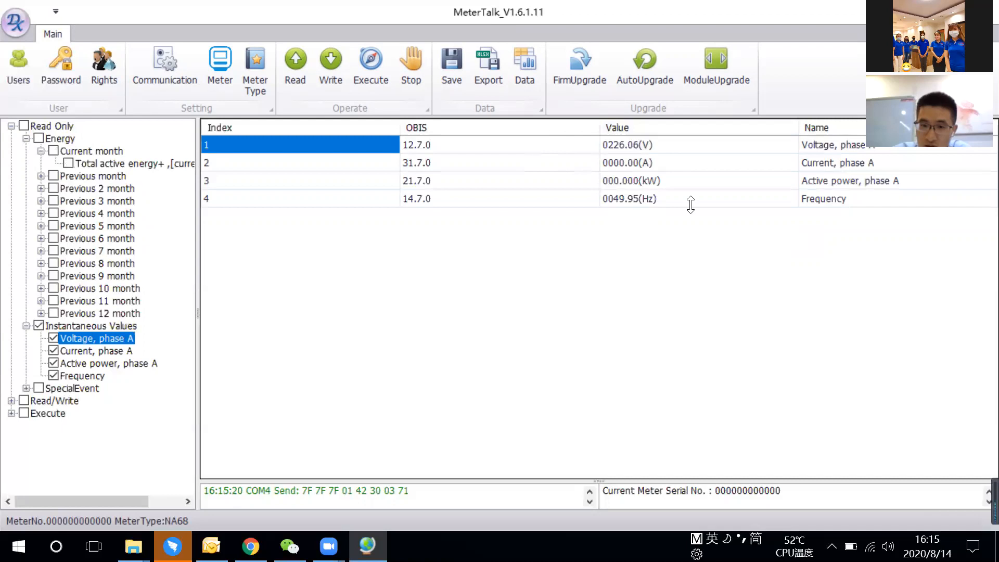
{"action": "left_click", "coordinate": [671, 147]}
{"action": "left_click", "coordinate": [666, 180]}
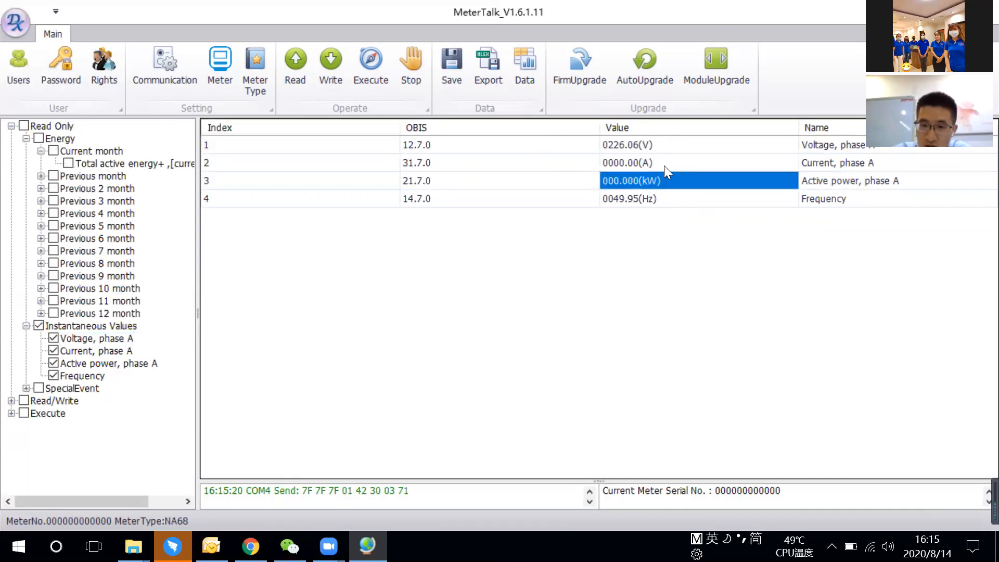
{"action": "left_click", "coordinate": [671, 147]}
{"action": "left_click", "coordinate": [752, 166]}
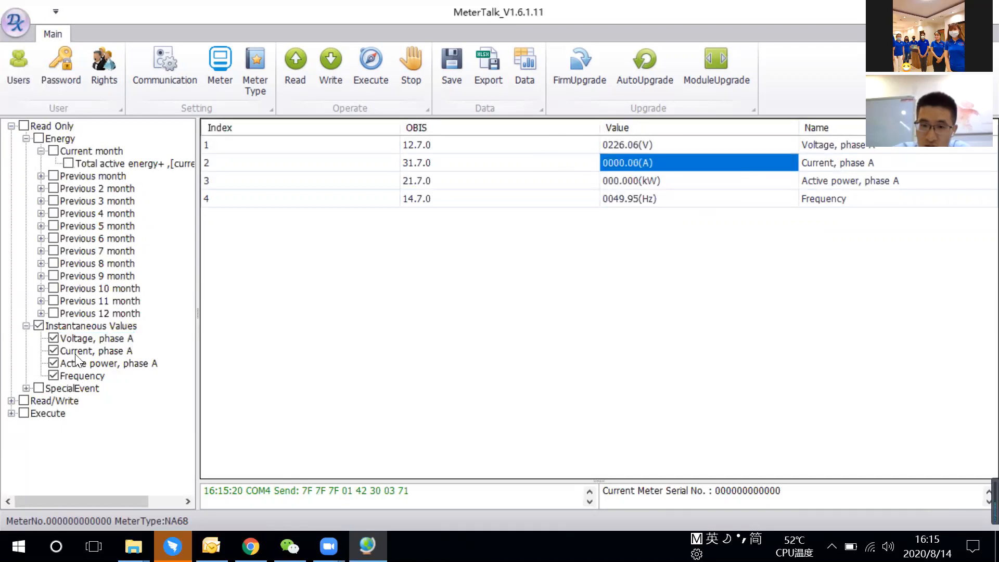
{"action": "key", "text": "Down"}
{"action": "key", "text": "Down"}
Replace the Instantaneous Values selection with TamperedEvent under SpecialEvent and read it from the meter.
{"action": "left_click", "coordinate": [39, 326]}
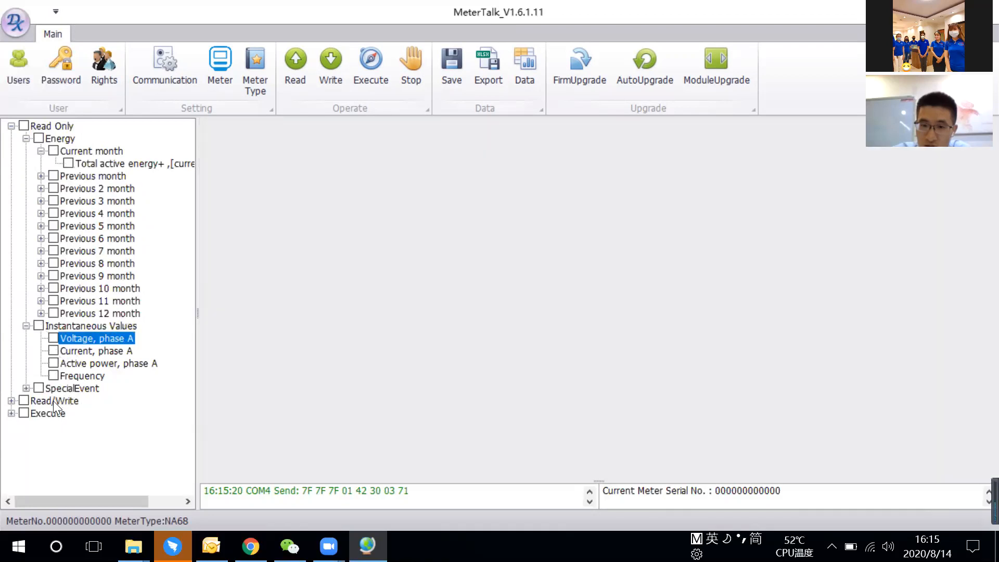
{"action": "left_click", "coordinate": [26, 388]}
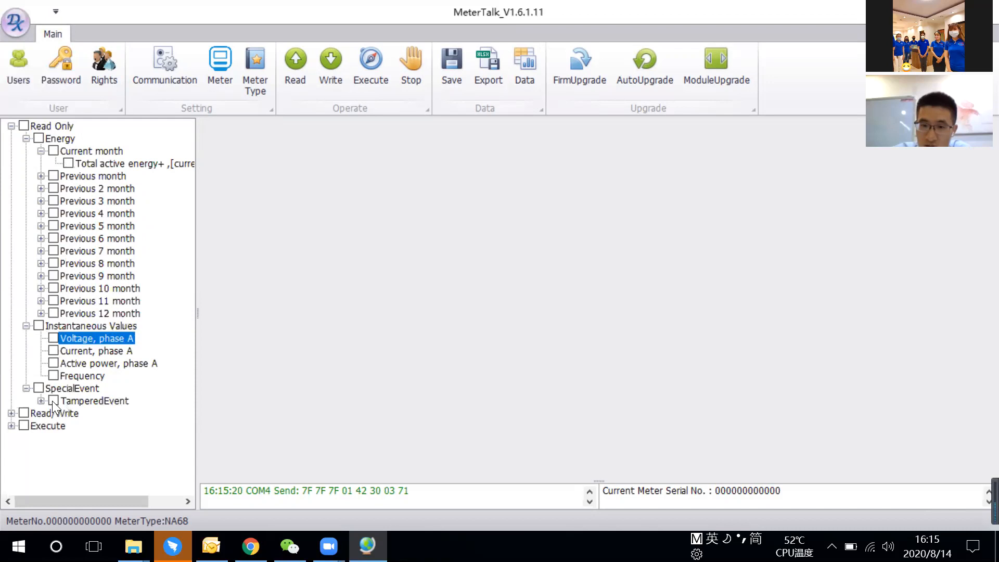
{"action": "left_click", "coordinate": [83, 401]}
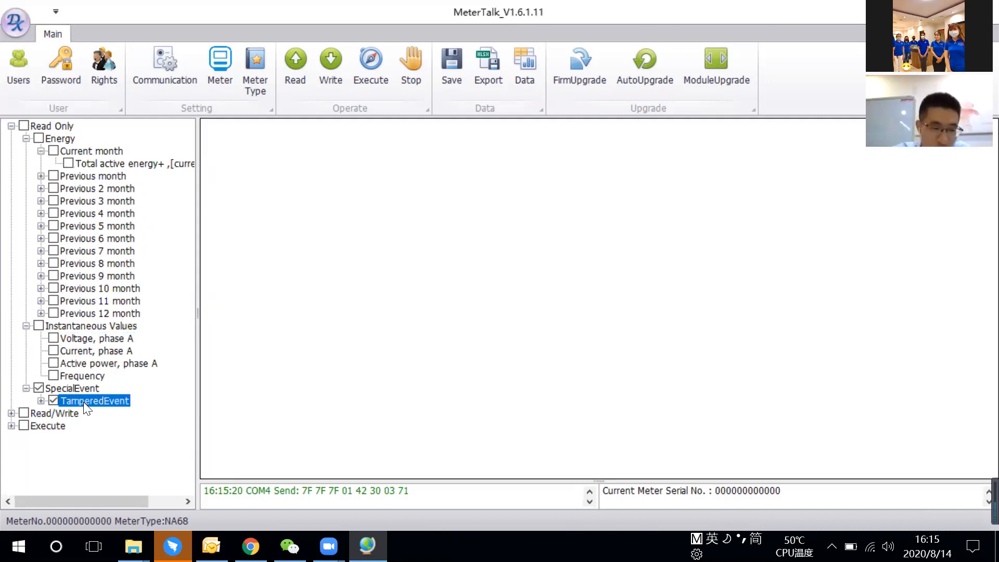
{"action": "left_click", "coordinate": [292, 67]}
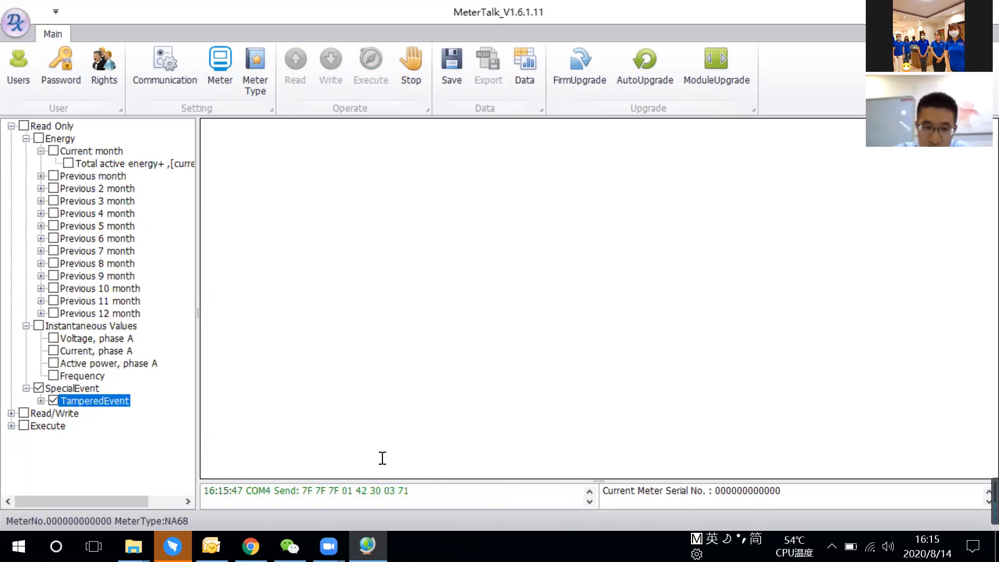
{"action": "left_click", "coordinate": [654, 172]}
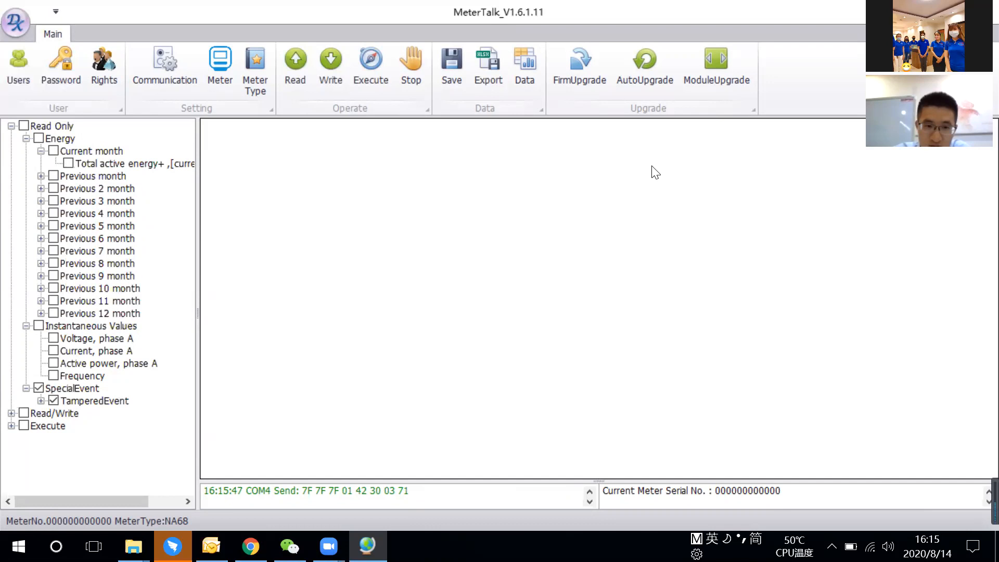
Clear the TamperedEvent selection and collapse the Read Only group.
{"action": "left_click", "coordinate": [54, 400]}
{"action": "left_click", "coordinate": [11, 126]}
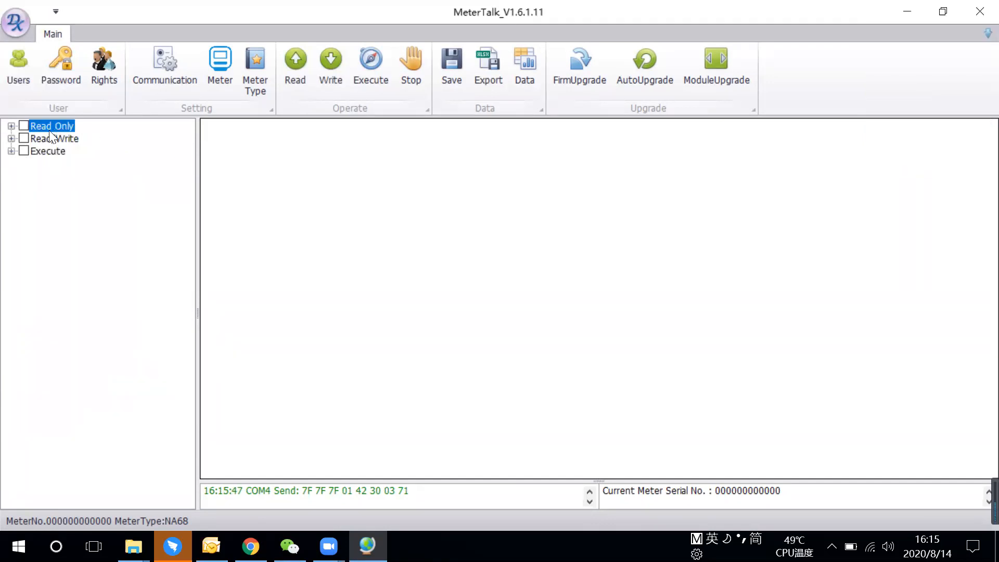
Expand the Read/Write group and select the Display configuration item under Display Configuration.
{"action": "left_click", "coordinate": [11, 140]}
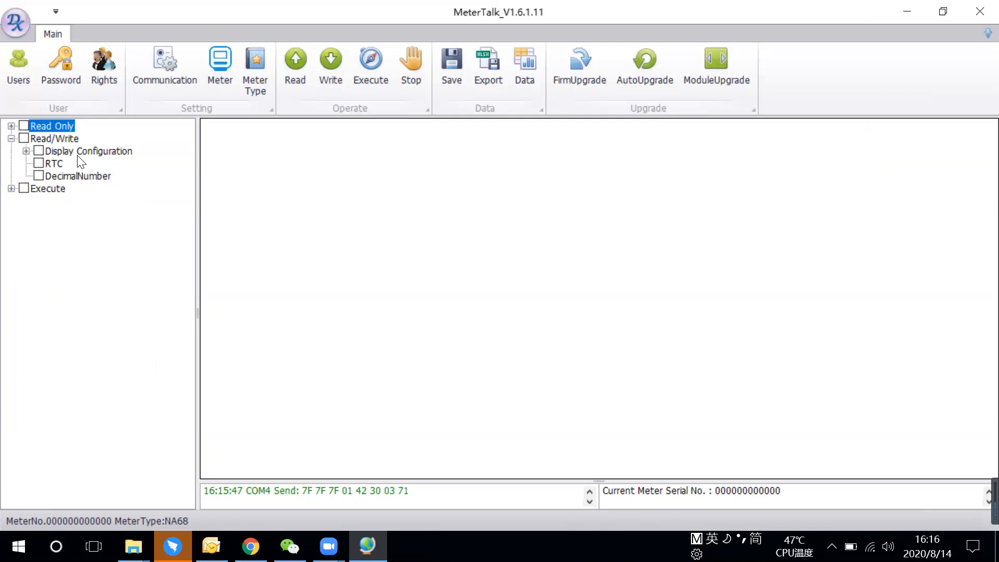
{"action": "left_click", "coordinate": [56, 151]}
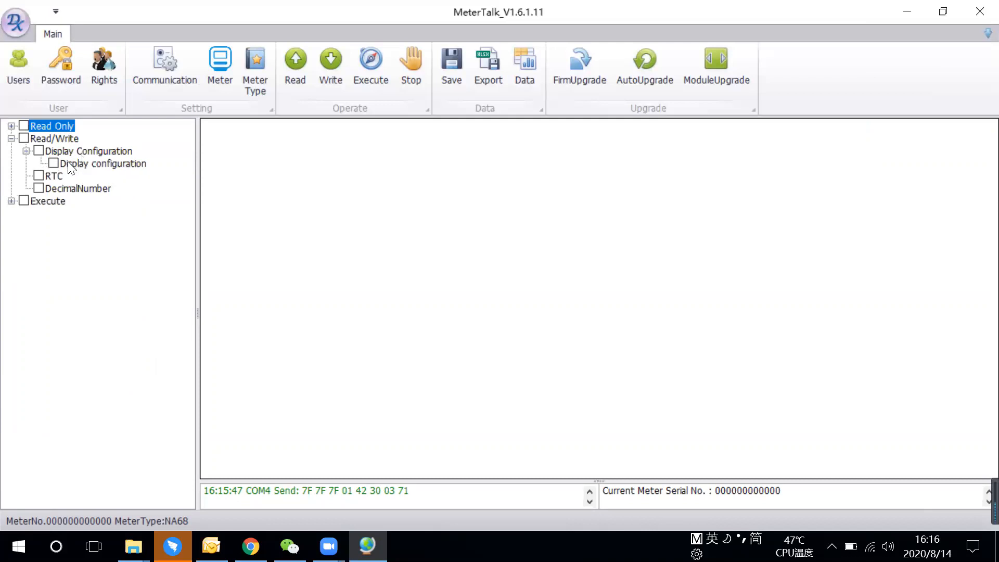
{"action": "left_click", "coordinate": [59, 163]}
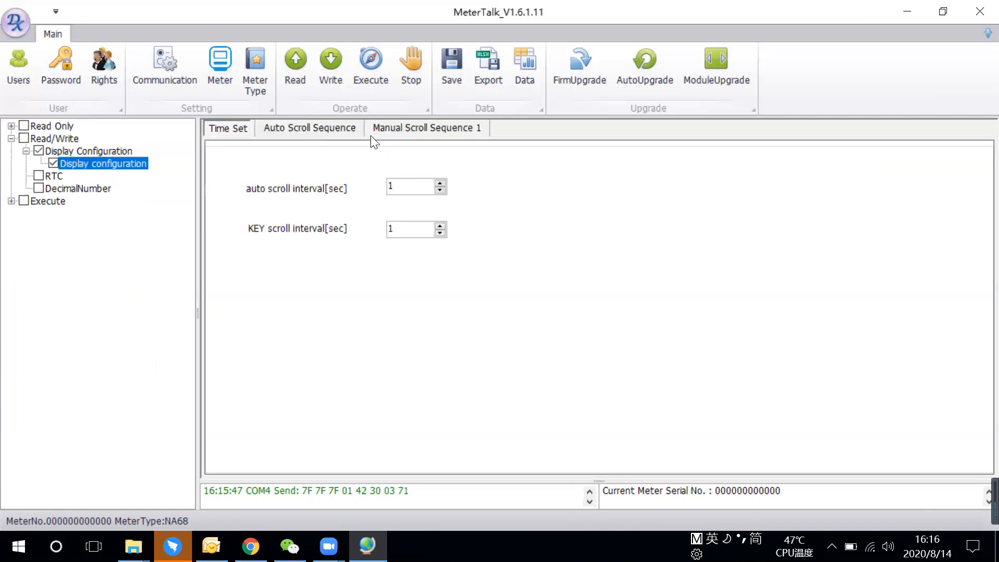
Add 1.8.0 Total active energy+ [current month] to Manual Scroll Sequence 1.
{"action": "left_click", "coordinate": [424, 129]}
{"action": "double_click", "coordinate": [646, 148]}
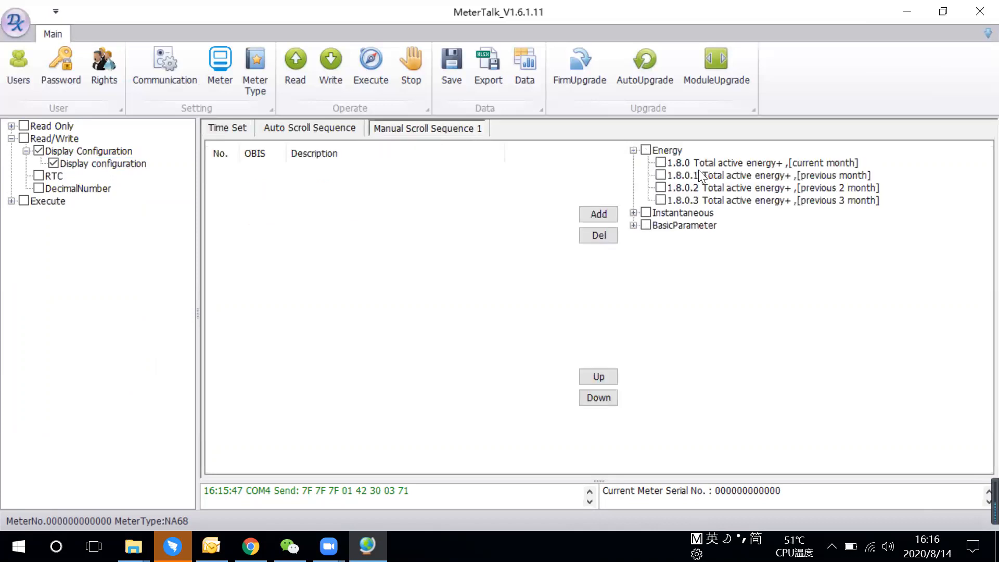
{"action": "left_click", "coordinate": [696, 163]}
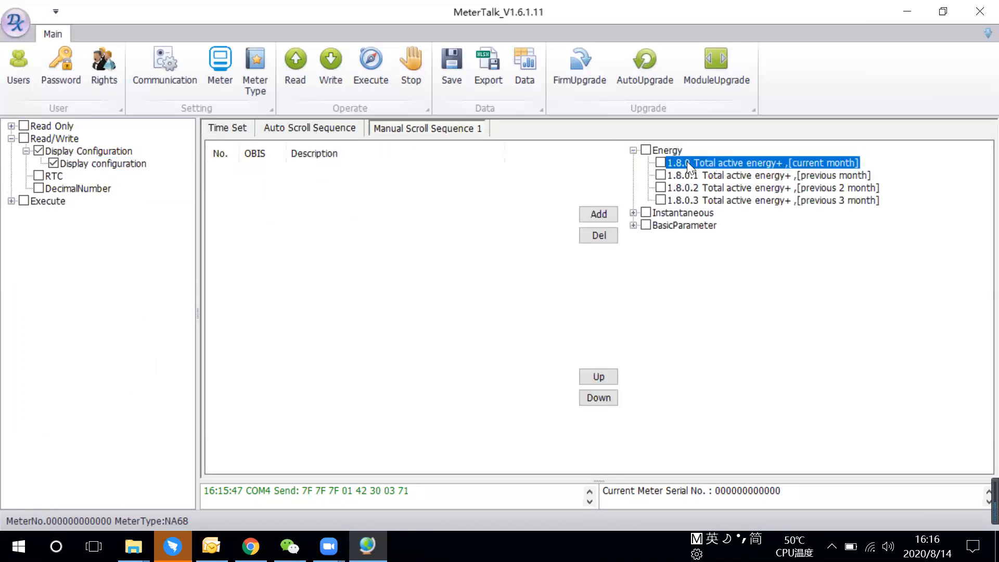
{"action": "left_click", "coordinate": [662, 162]}
{"action": "left_click", "coordinate": [599, 213]}
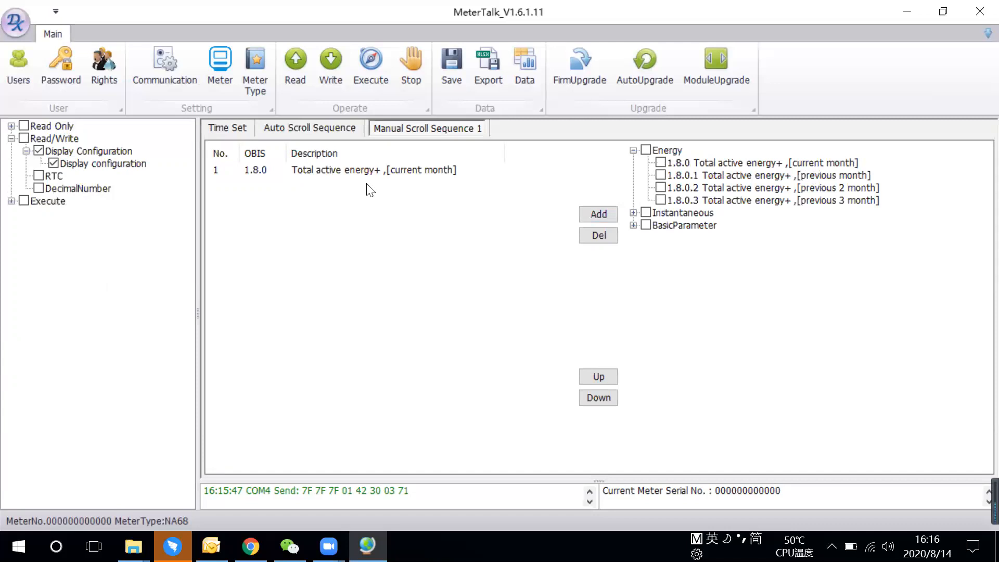
Add the phase A voltage, current and active power plus frequency from the Instantaneous group to the Auto Scroll Sequence.
{"action": "left_click", "coordinate": [296, 129]}
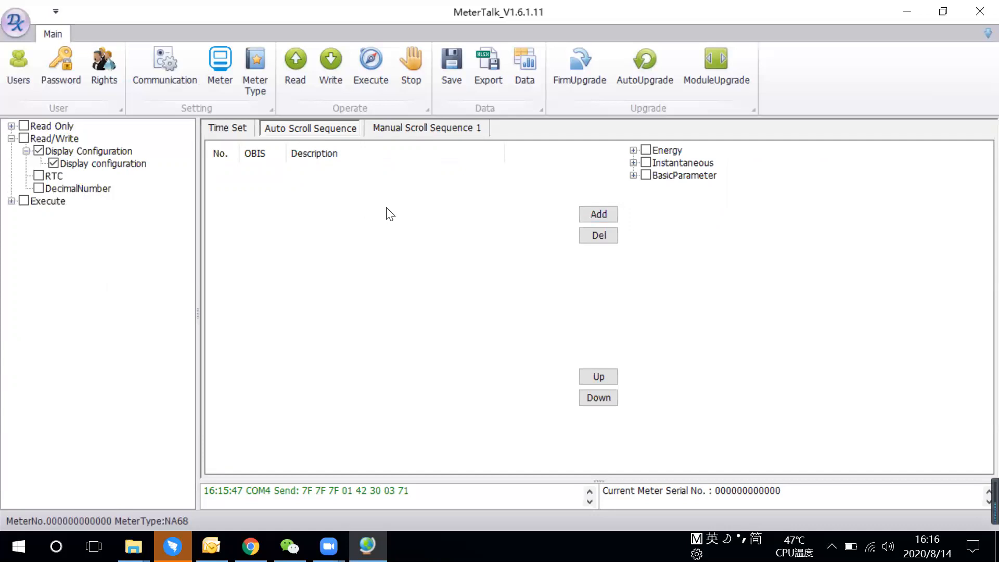
{"action": "left_click", "coordinate": [633, 163]}
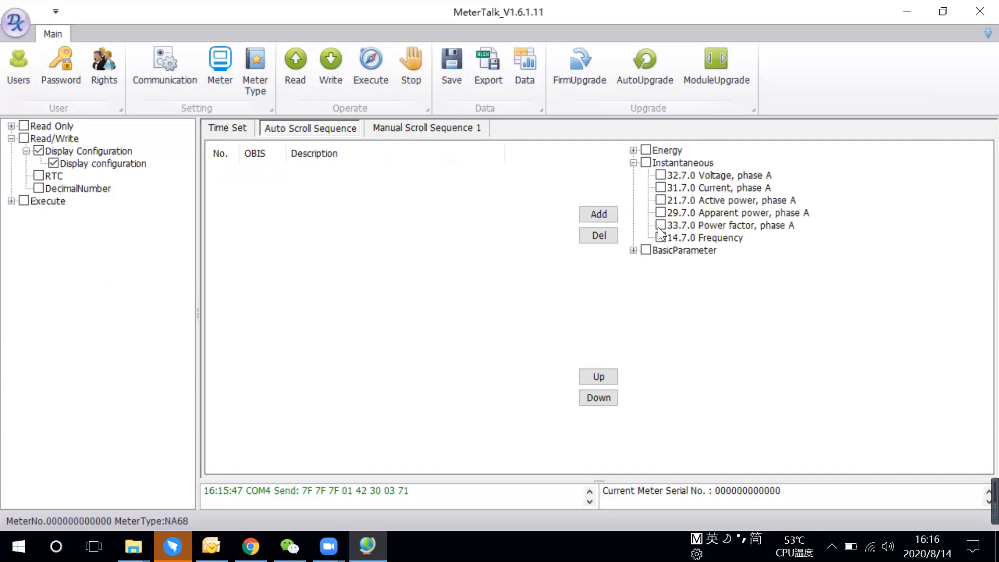
{"action": "left_click", "coordinate": [662, 176]}
{"action": "left_click", "coordinate": [723, 177]}
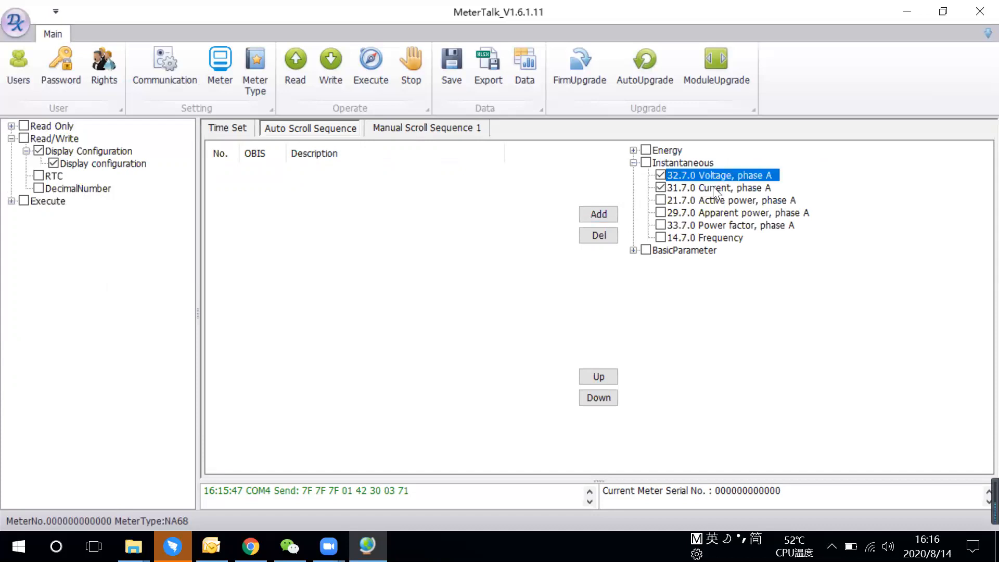
{"action": "left_click", "coordinate": [713, 187]}
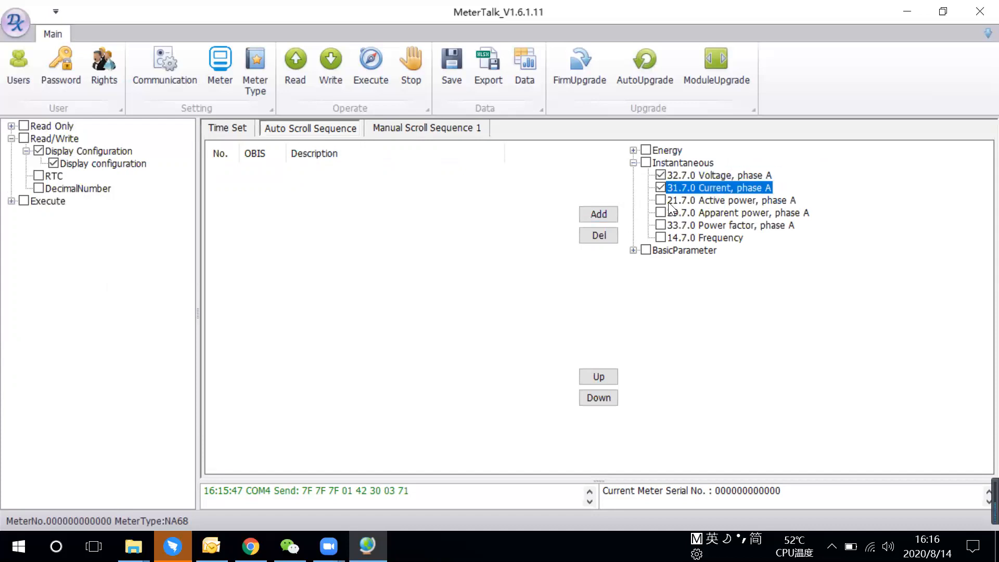
{"action": "left_click", "coordinate": [661, 238]}
{"action": "left_click", "coordinate": [604, 214]}
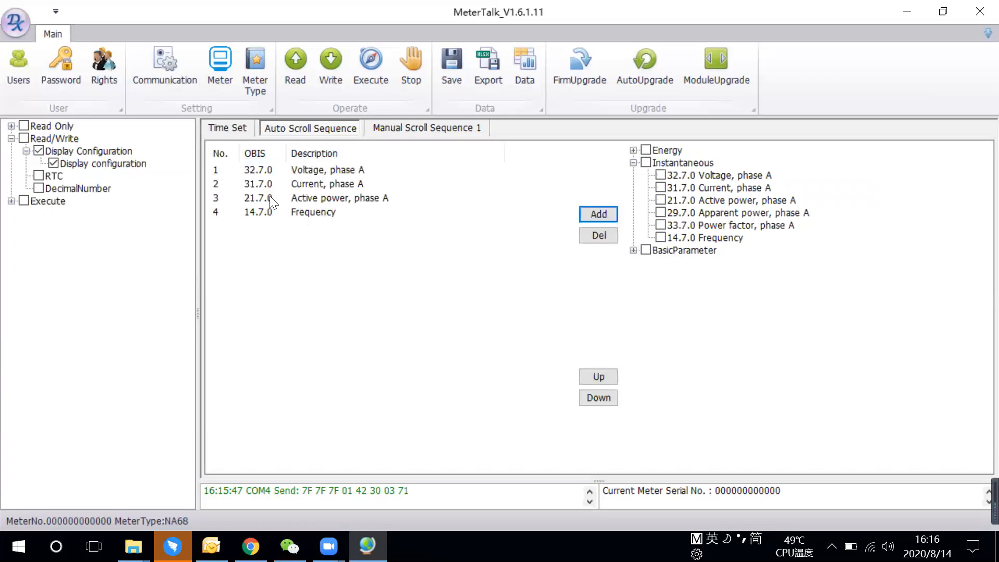
Set the auto scroll interval to 5 seconds.
{"action": "left_click", "coordinate": [225, 131]}
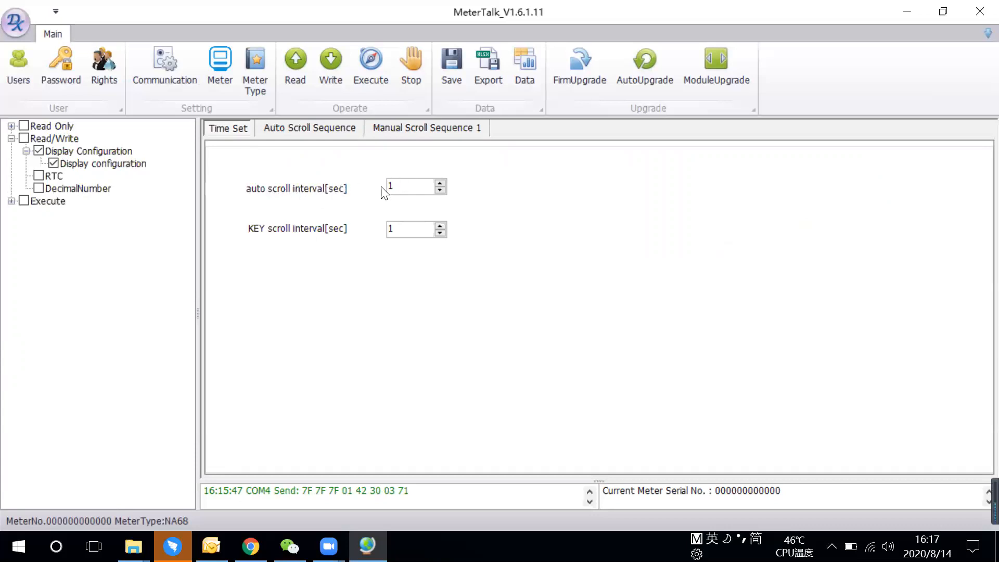
{"action": "left_click_drag", "start_coordinate": [397, 185], "coordinate": [375, 179]}
{"action": "left_click", "coordinate": [408, 186]}
{"action": "double_click", "coordinate": [417, 185]}
{"action": "type", "text": "5"}
Review the Manual Scroll Sequence 1 entry together with the KEY scroll interval in the time settings.
{"action": "left_click", "coordinate": [413, 130]}
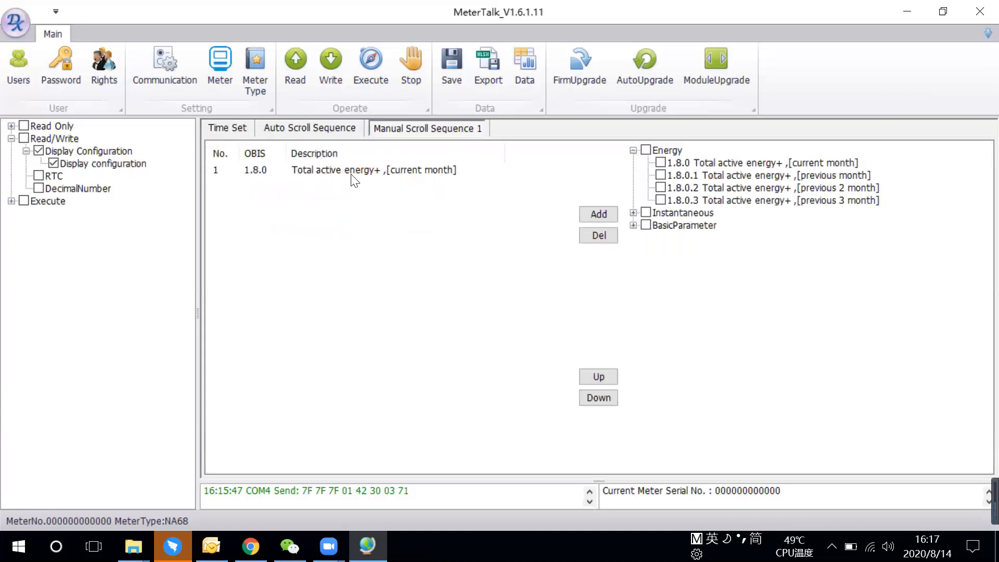
{"action": "left_click", "coordinate": [352, 176]}
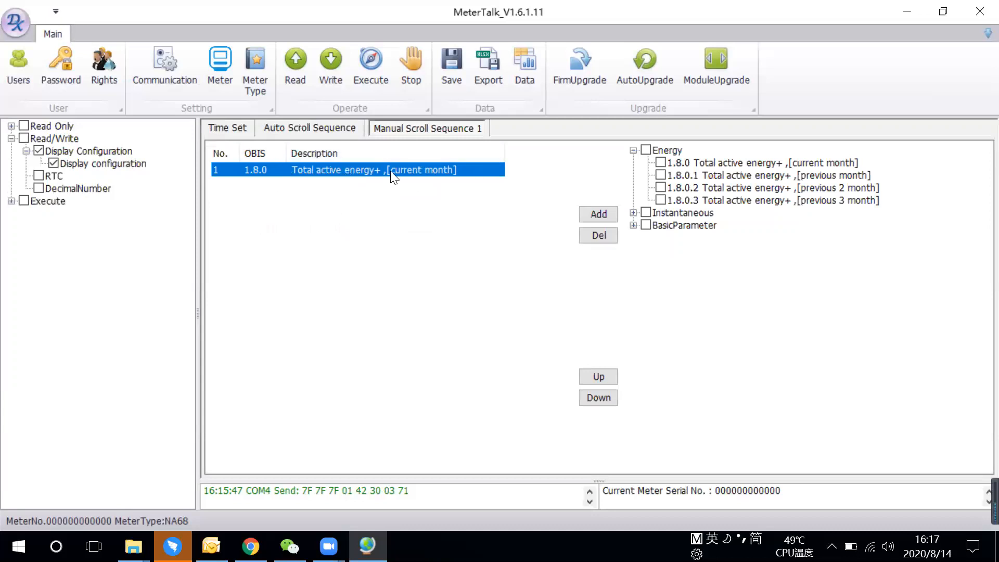
{"action": "left_click", "coordinate": [228, 128]}
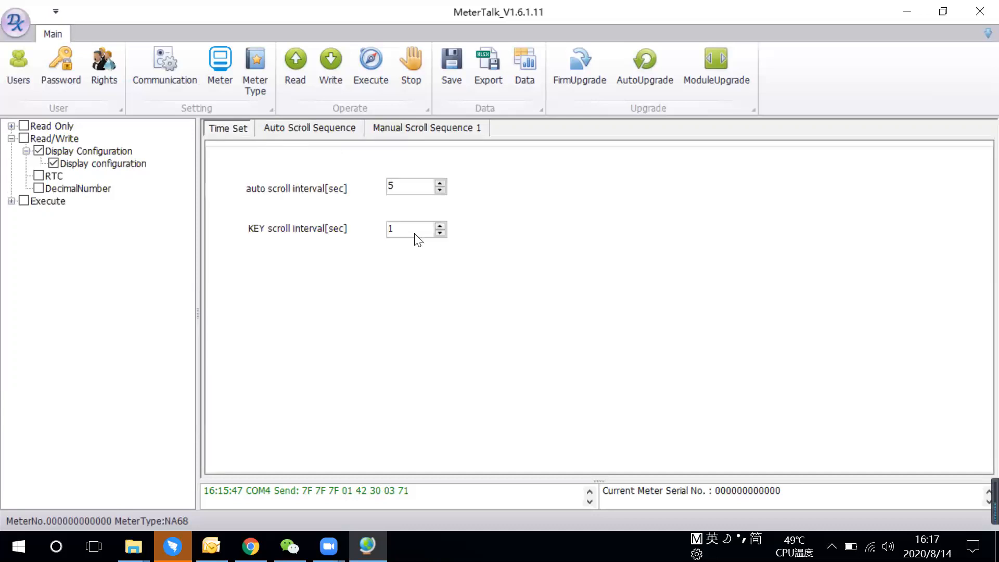
{"action": "left_click", "coordinate": [403, 127]}
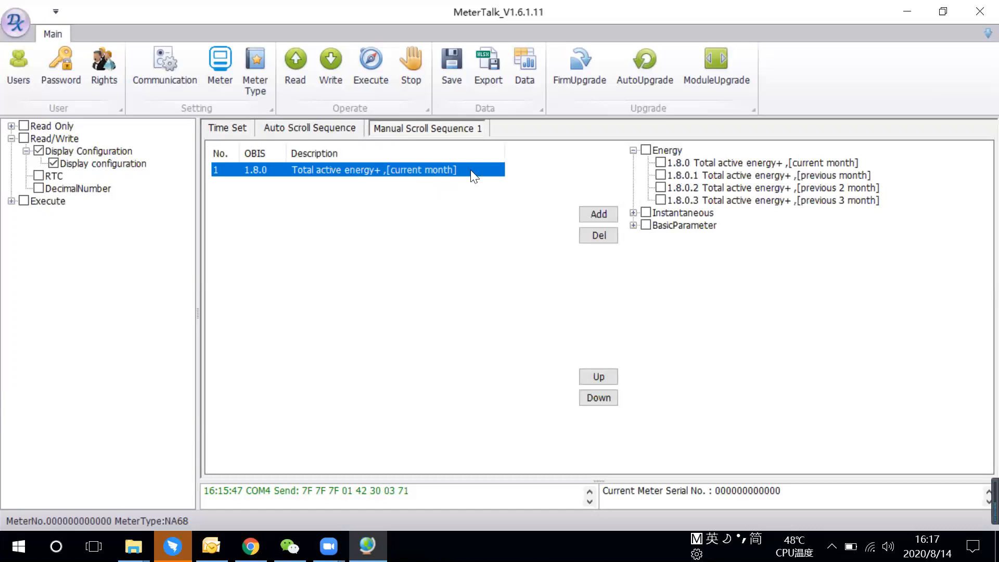
{"action": "left_click", "coordinate": [249, 130]}
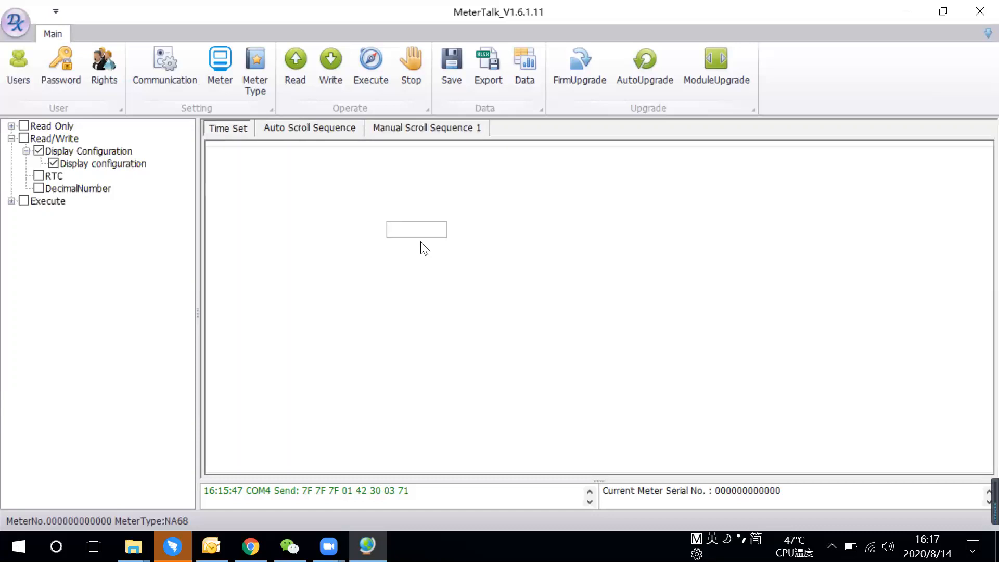
Leave the KEY scroll interval at 1 second, write the display configuration to the meter and deselect the item.
{"action": "left_click_drag", "start_coordinate": [386, 228], "coordinate": [401, 229]}
{"action": "left_click", "coordinate": [401, 229]}
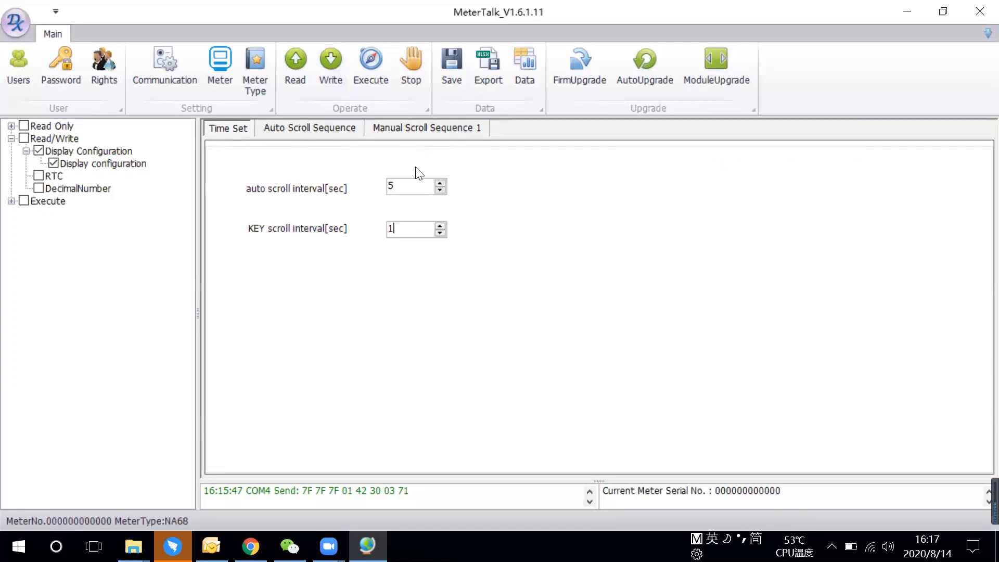
{"action": "left_click", "coordinate": [329, 61]}
{"action": "left_click", "coordinate": [52, 158]}
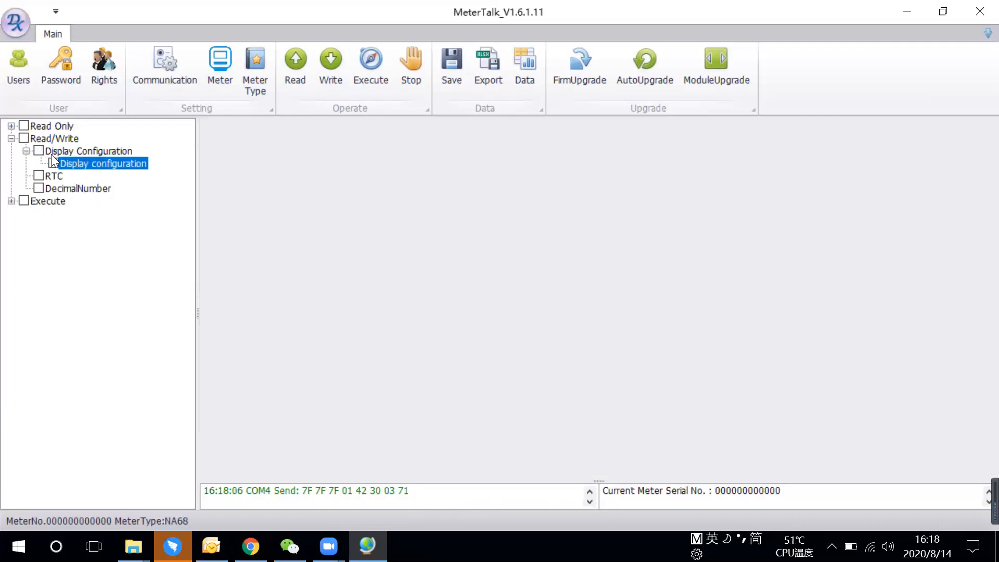
Select DecimalNumber, set the decimal number to 1, write it to the meter and deselect the item.
{"action": "left_click", "coordinate": [63, 187]}
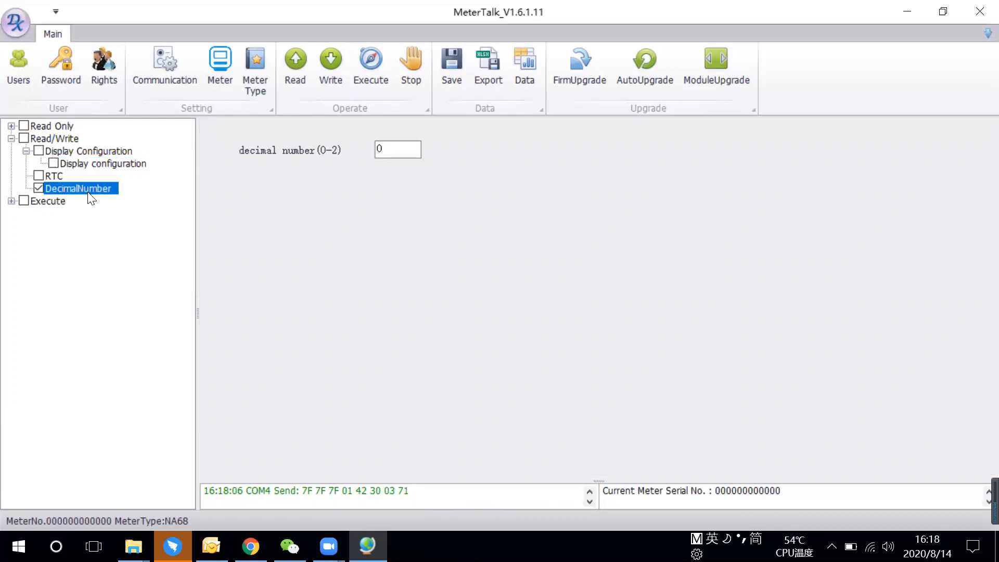
{"action": "left_click", "coordinate": [401, 150]}
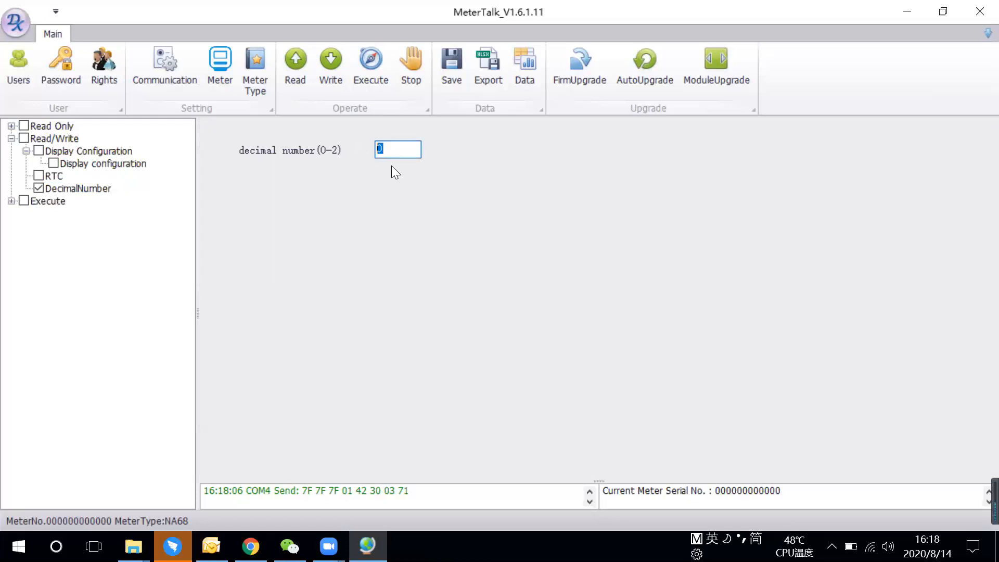
{"action": "double_click", "coordinate": [411, 149]}
{"action": "type", "text": "1"}
{"action": "left_click", "coordinate": [343, 86]}
{"action": "left_click", "coordinate": [73, 189]}
{"action": "left_click", "coordinate": [39, 189]}
Select RTC under Read/Write and switch its time source to according input time.
{"action": "left_click", "coordinate": [39, 176]}
{"action": "left_click", "coordinate": [48, 177]}
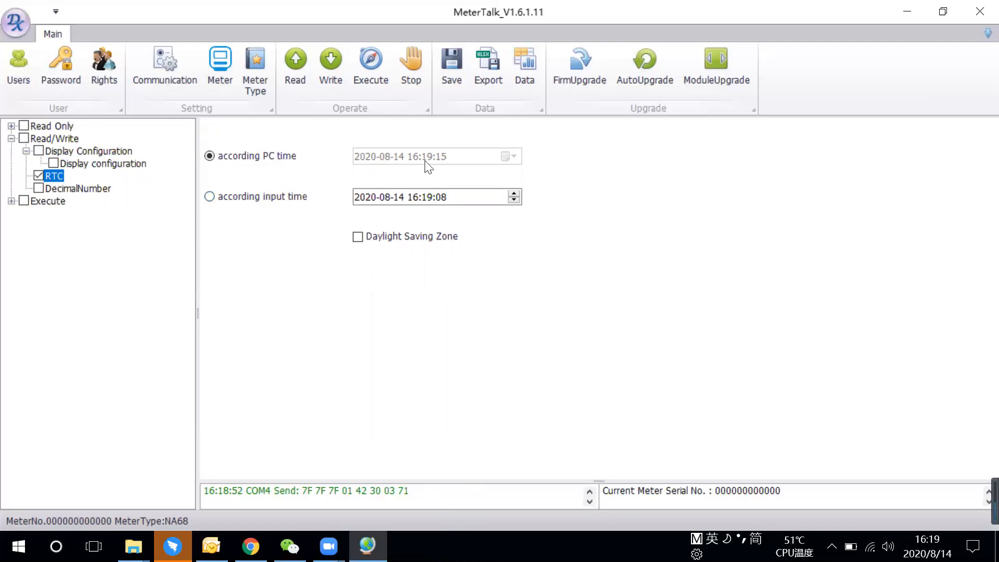
{"action": "left_click", "coordinate": [464, 205]}
{"action": "key", "text": "Left"}
{"action": "key", "text": "Left"}
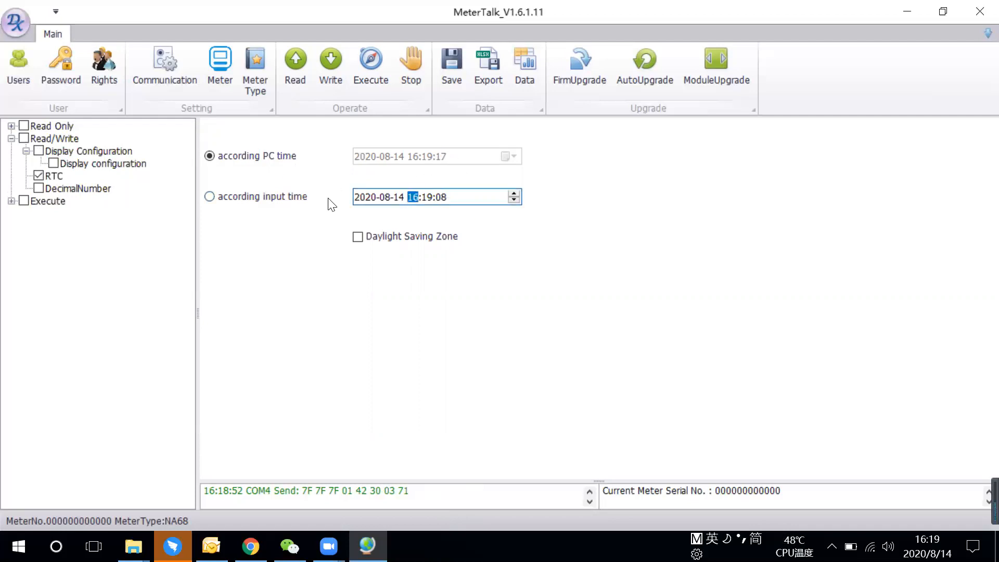
{"action": "left_click", "coordinate": [311, 199]}
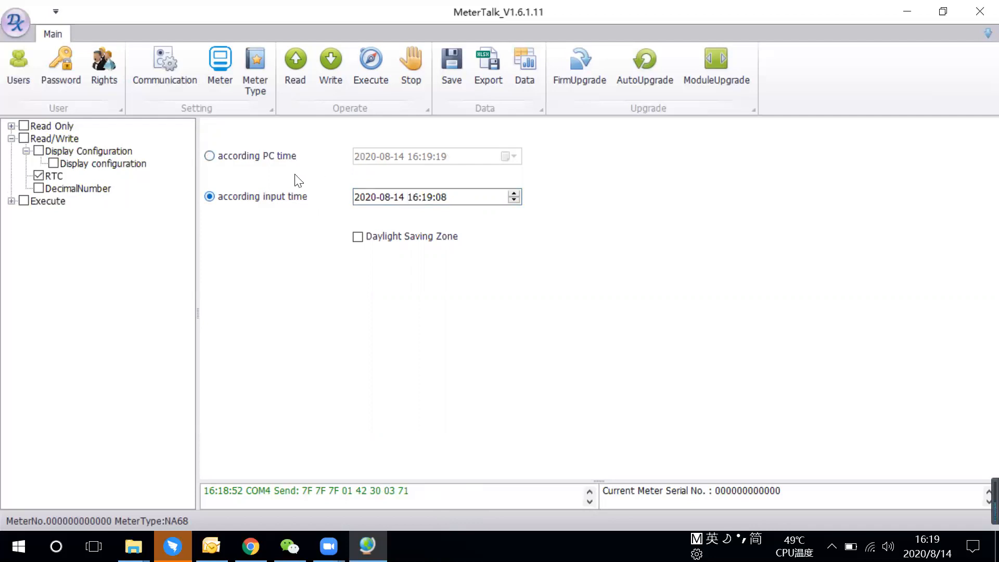
Go through the date and time fields of the RTC input time without editing them, then deselect RTC.
{"action": "left_click", "coordinate": [458, 203]}
{"action": "key", "text": "Left"}
{"action": "key", "text": "Left"}
{"action": "key", "text": "Left"}
{"action": "key", "text": "Left"}
{"action": "key", "text": "Left"}
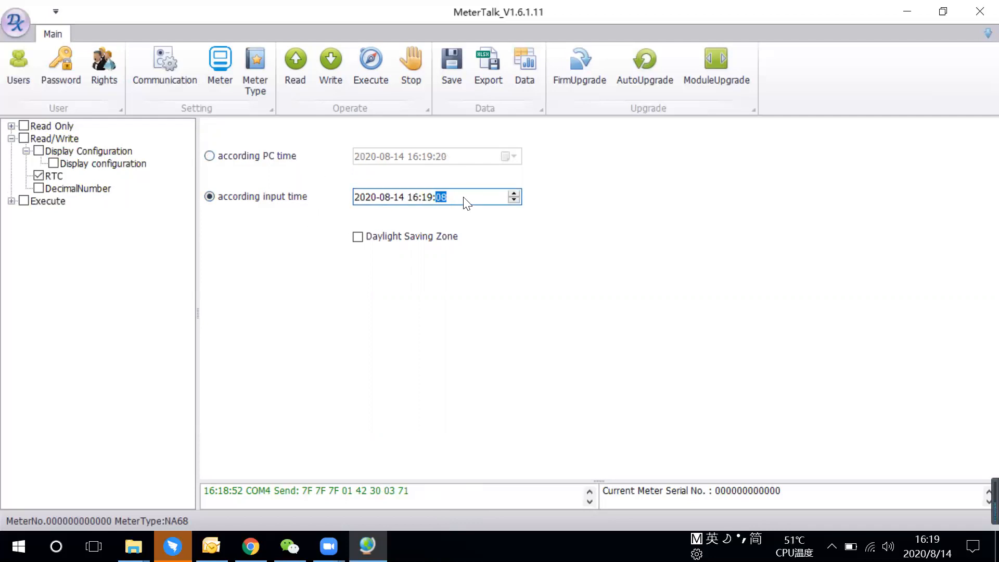
{"action": "key", "text": "Left"}
{"action": "key", "text": "Left"}
{"action": "key", "text": "Left"}
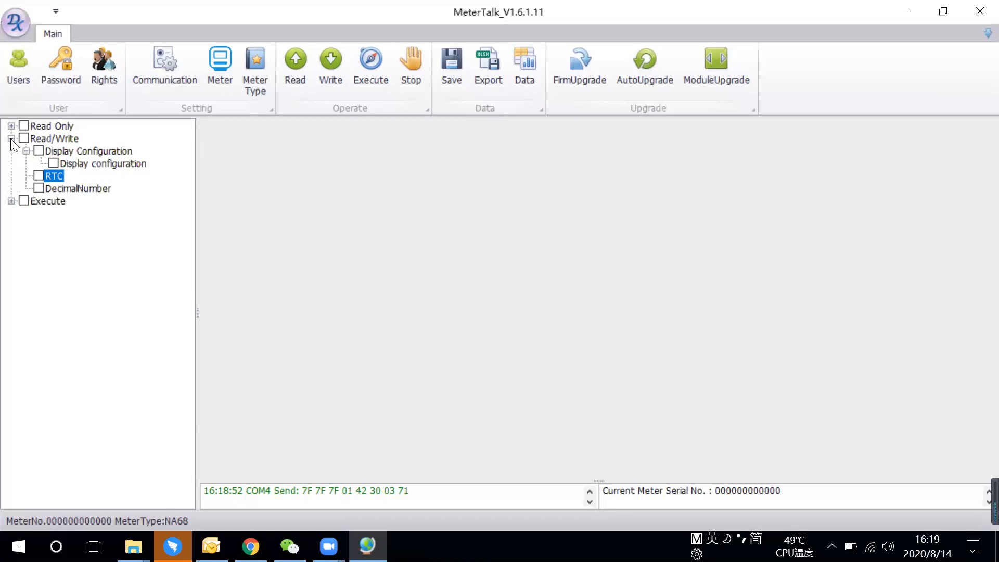
Select Clear Energy under Execute Items, execute it on the meter, then deselect it and collapse the Execute group.
{"action": "left_click", "coordinate": [11, 138]}
{"action": "left_click", "coordinate": [11, 151]}
{"action": "left_click", "coordinate": [50, 163]}
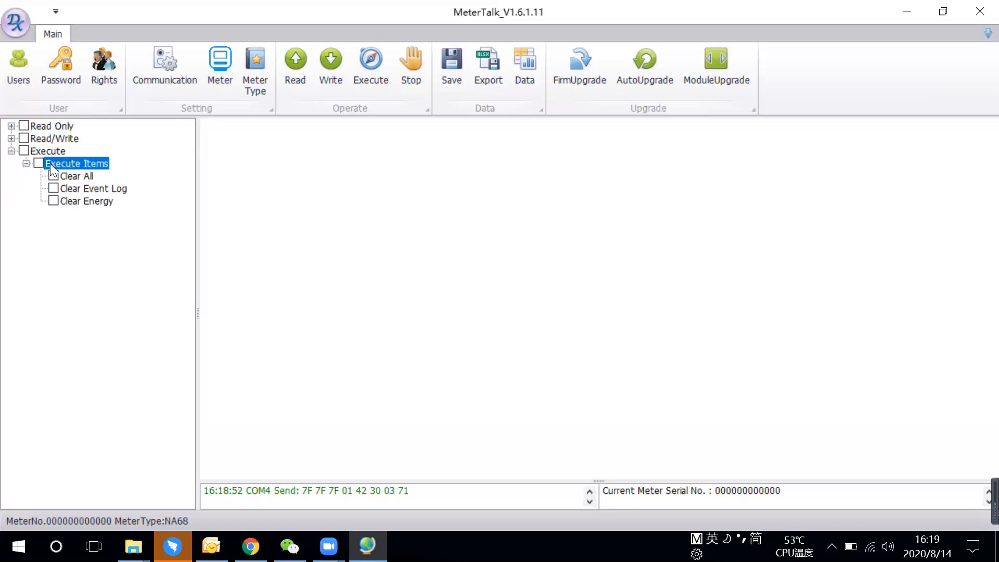
{"action": "left_click", "coordinate": [39, 163]}
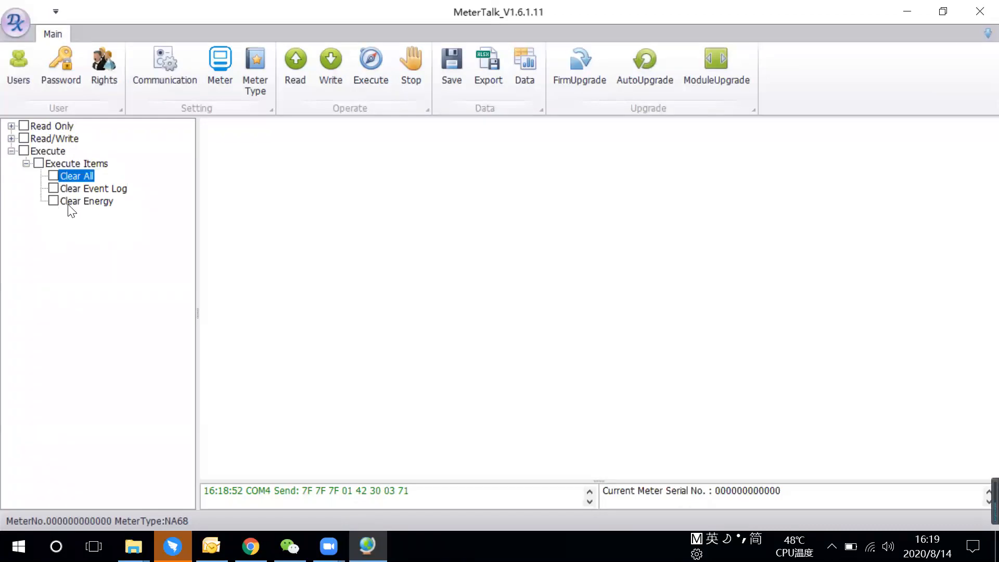
{"action": "left_click", "coordinate": [71, 205]}
{"action": "key", "text": "space"}
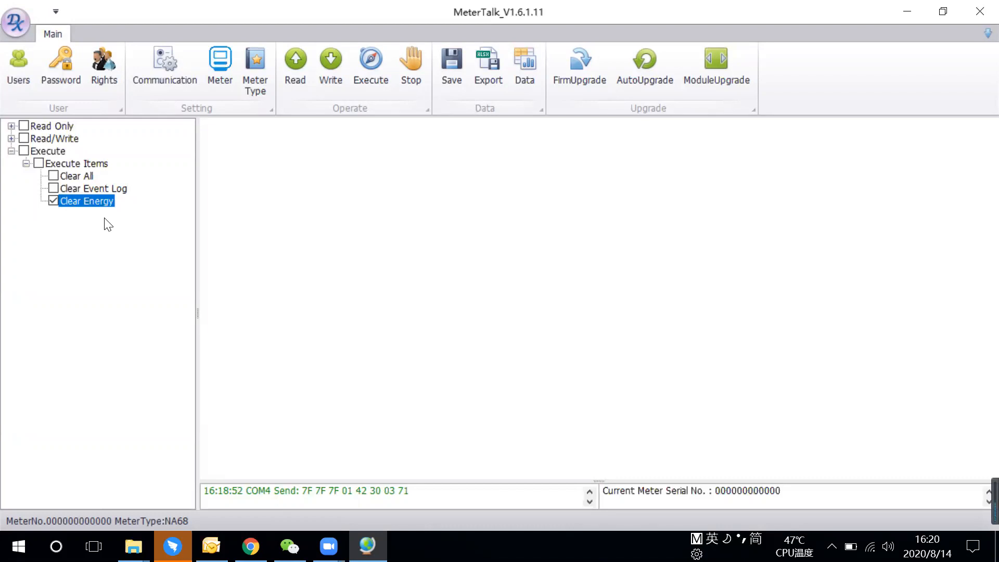
{"action": "left_click", "coordinate": [54, 201]}
{"action": "left_click", "coordinate": [44, 122]}
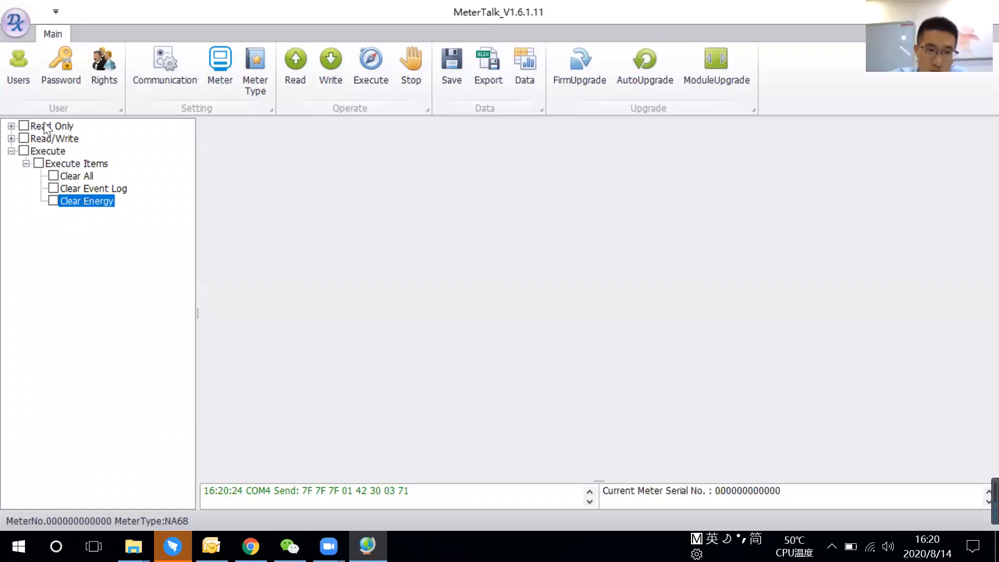
{"action": "left_click", "coordinate": [11, 151]}
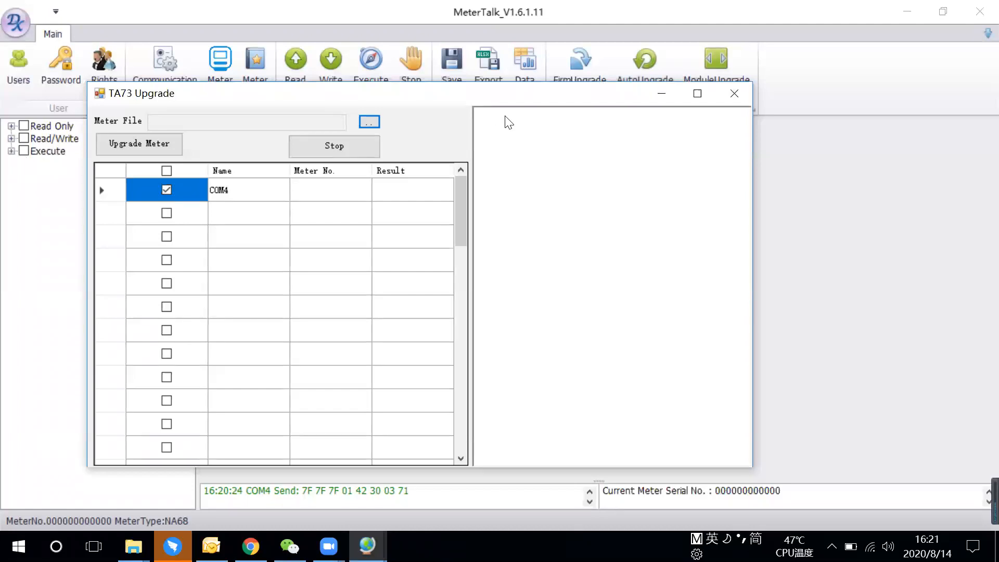
Browse for a meter file in the TA73 Upgrade window up to the desktop folder and cancel the file selection.
{"action": "left_click", "coordinate": [420, 128]}
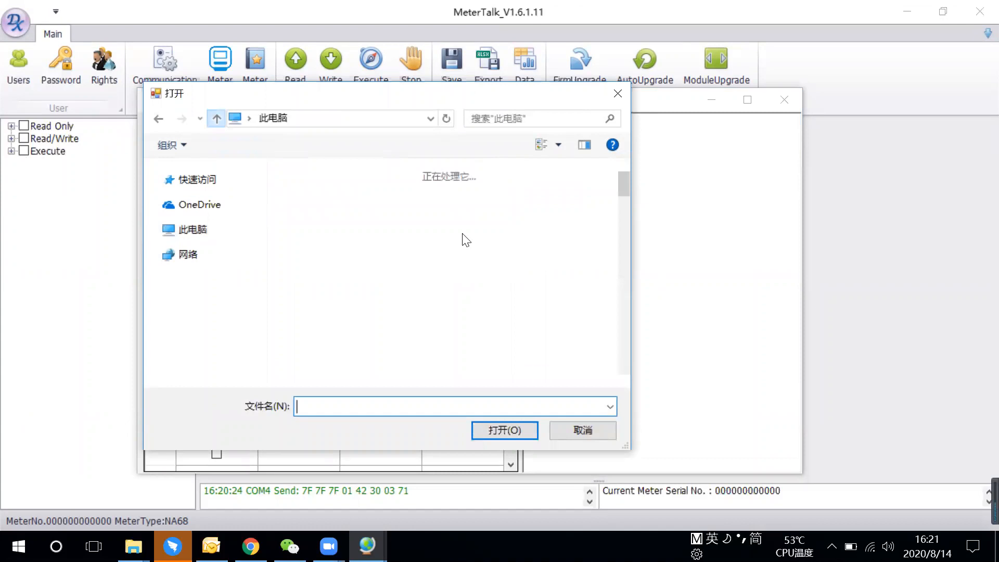
{"action": "left_click", "coordinate": [217, 119]}
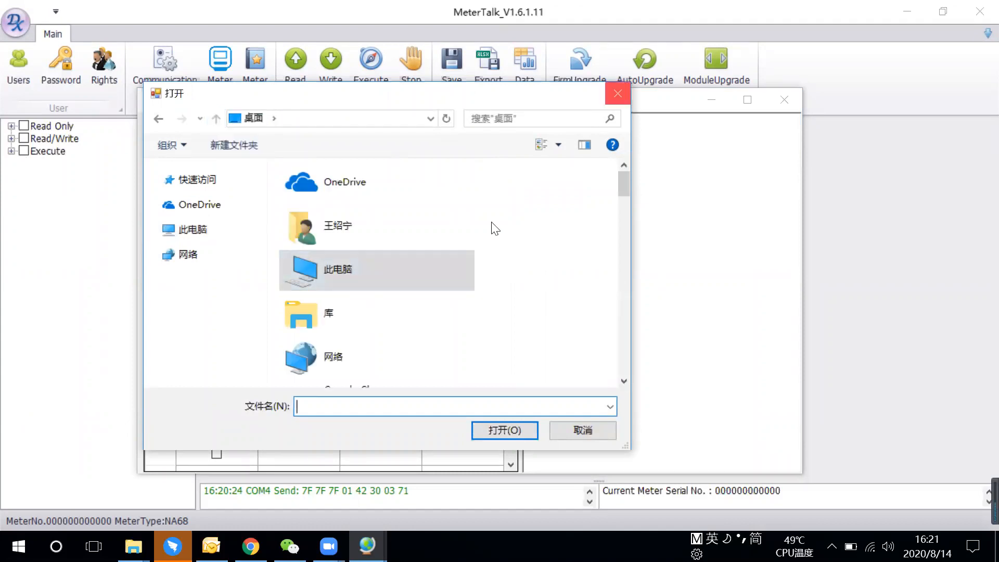
{"action": "left_click", "coordinate": [617, 94]}
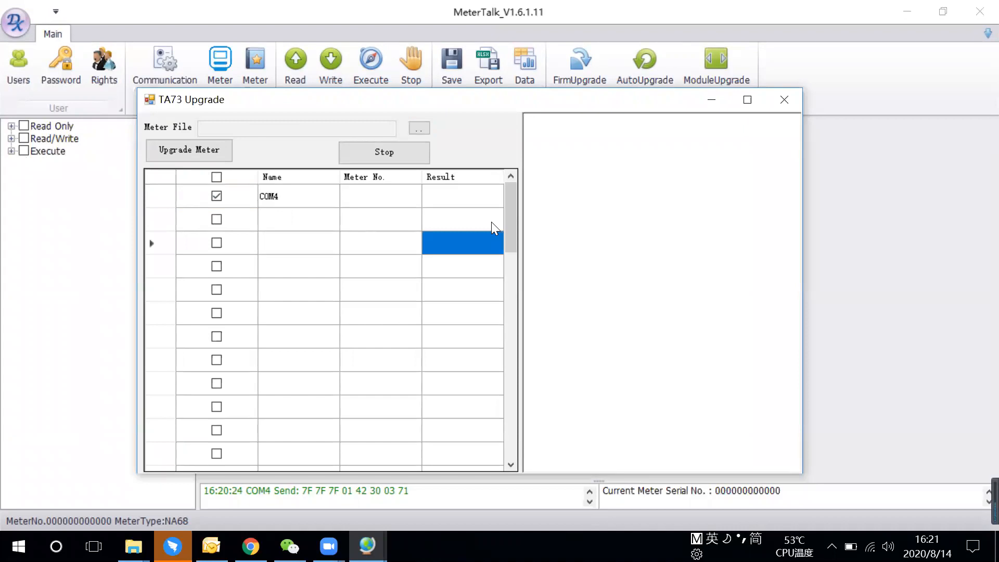